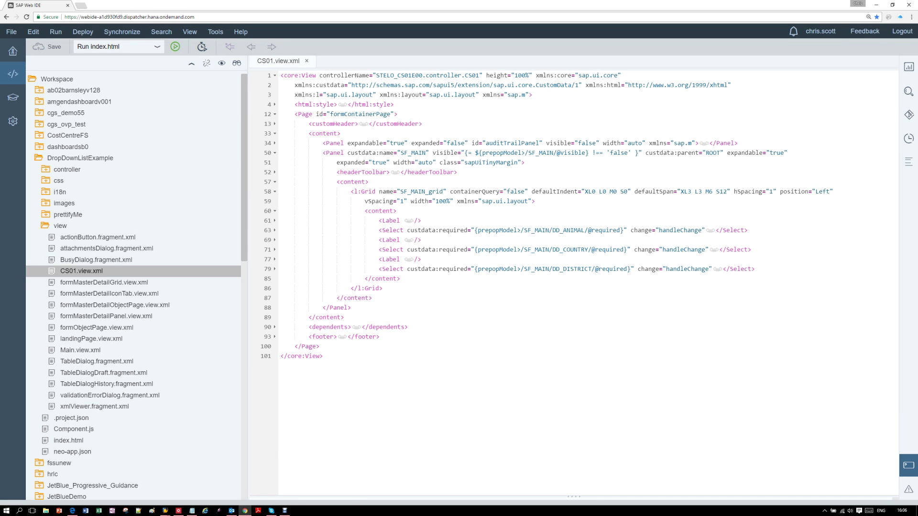
# Run index.html and check the Animal, Sales District and Country drop-down lists in the form.
pyautogui.click(175, 46)
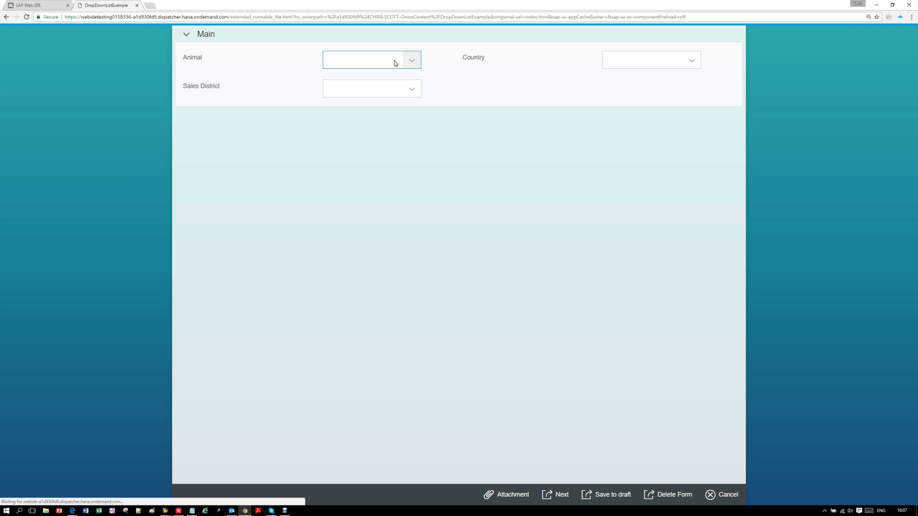
pyautogui.click(415, 63)
pyautogui.click(412, 88)
pyautogui.click(669, 64)
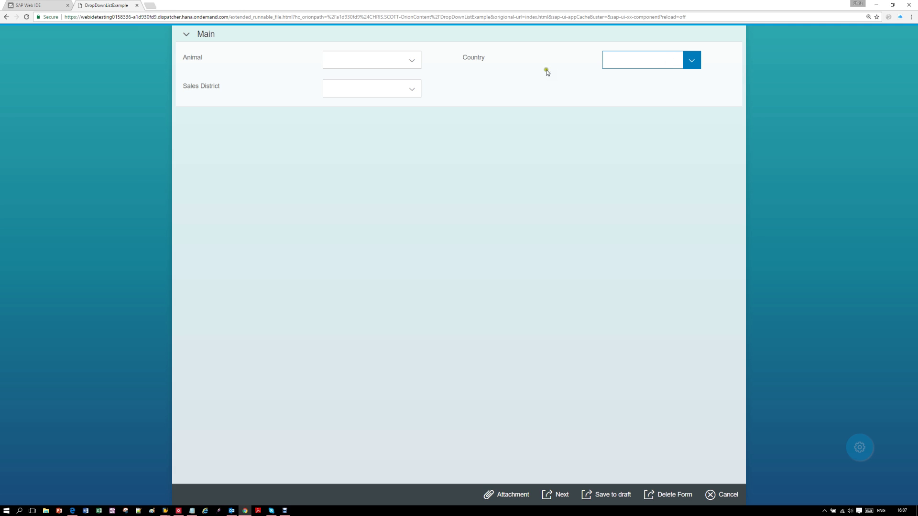
pyautogui.click(244, 129)
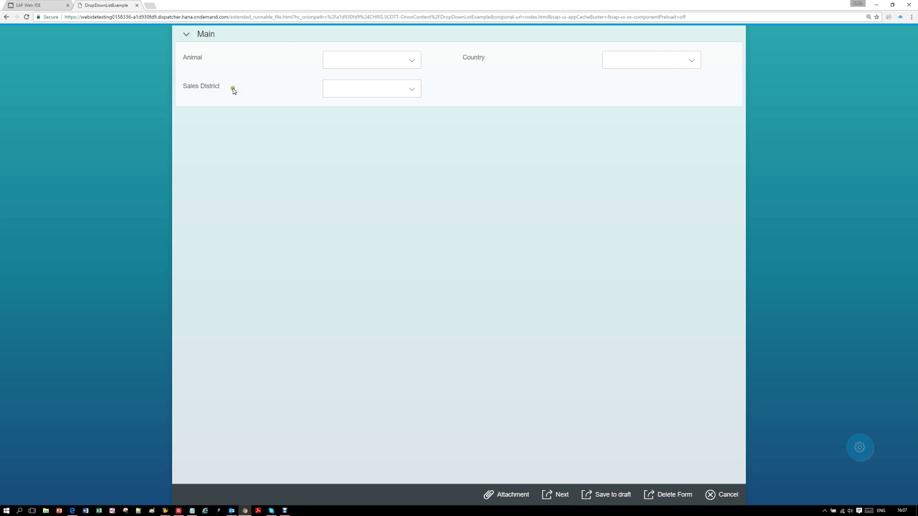
pyautogui.click(280, 414)
# Switch to the SAP GUI, run the Define Static Values for Drop-Down List Boxes activity and maximize the window.
pyautogui.moveTo(164, 512)
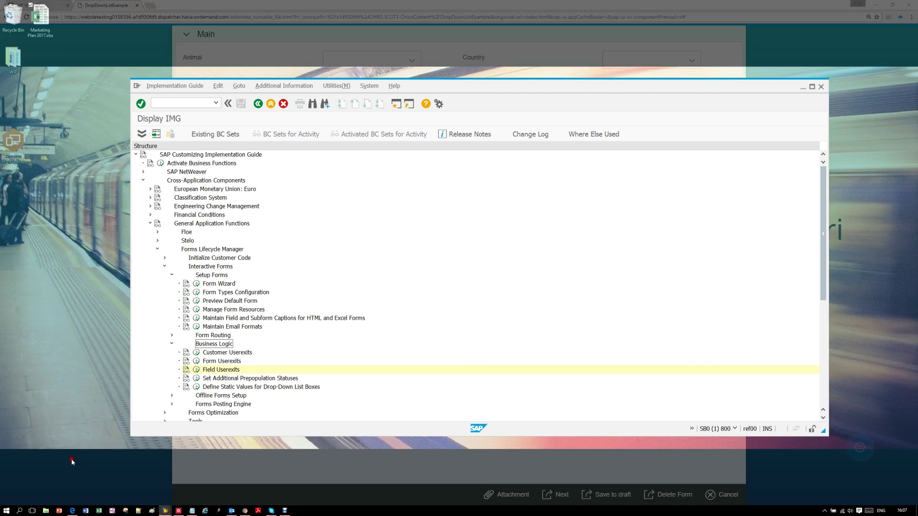
pyautogui.click(72, 462)
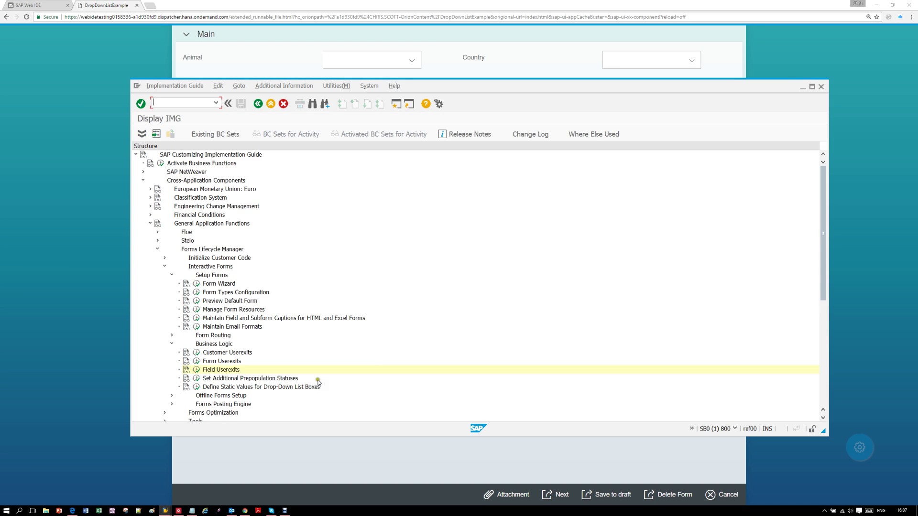
pyautogui.click(391, 351)
pyautogui.click(374, 390)
pyautogui.click(196, 387)
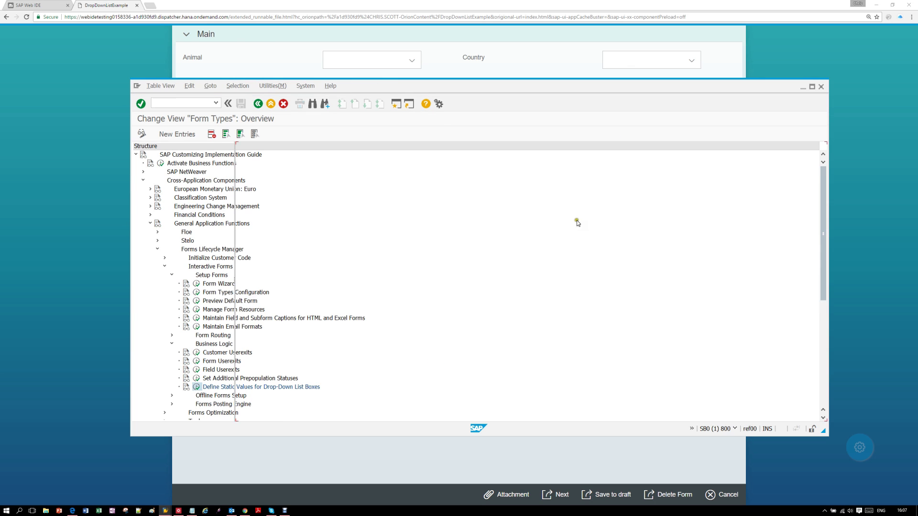
pyautogui.click(812, 87)
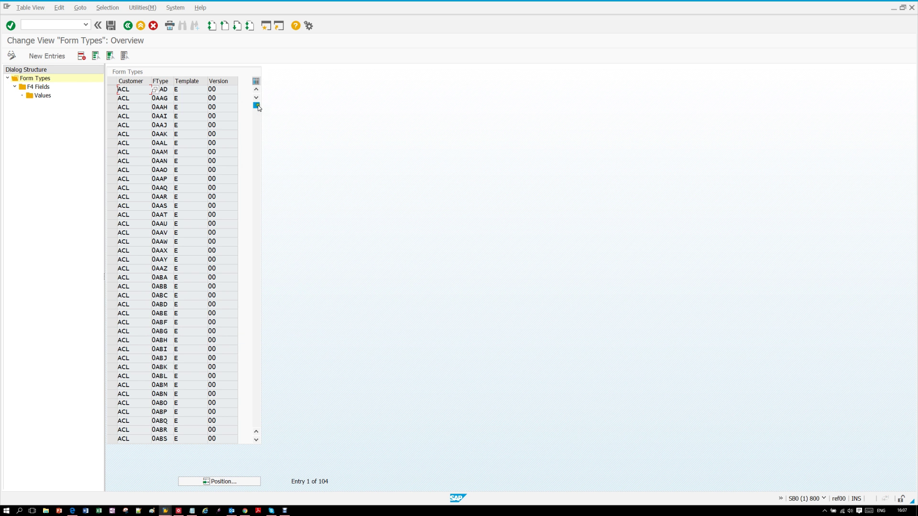
# Open the F4 Fields of form type CS01 for customer ACL.
pyautogui.moveTo(258, 107); pyautogui.dragTo(263, 333)
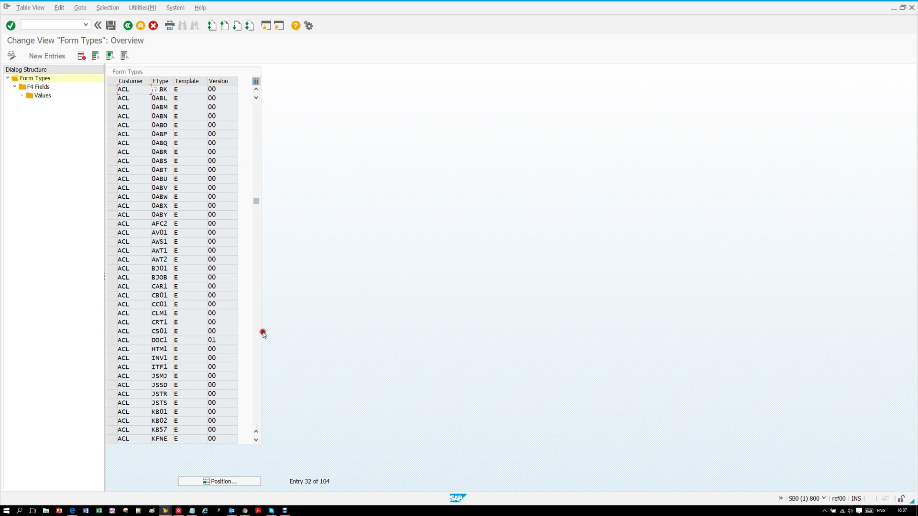
pyautogui.click(109, 332)
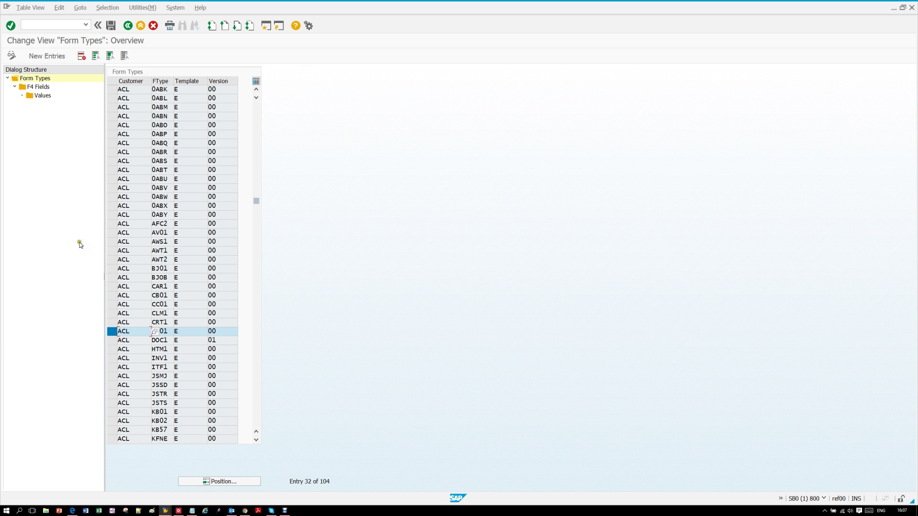
pyautogui.doubleClick(34, 87)
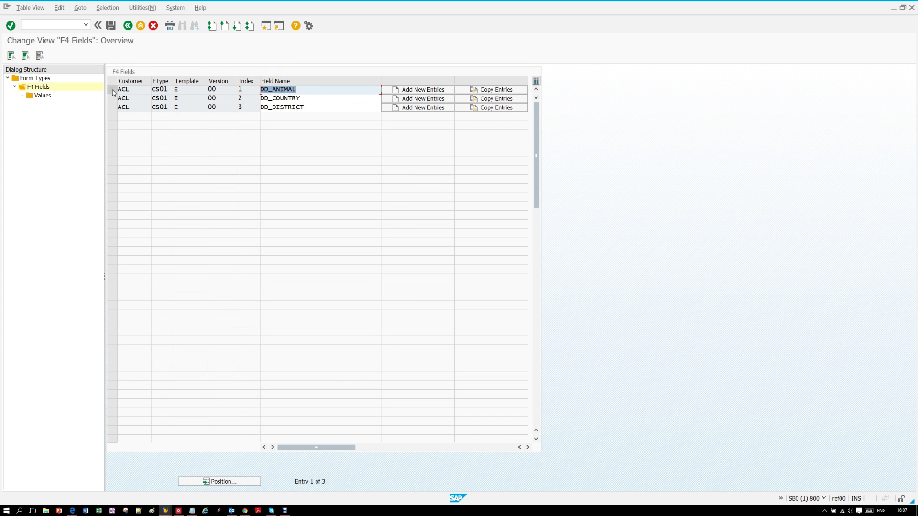
# Add new value entries for the DD_ANIMAL field and acknowledge the completion notice.
pyautogui.click(421, 90)
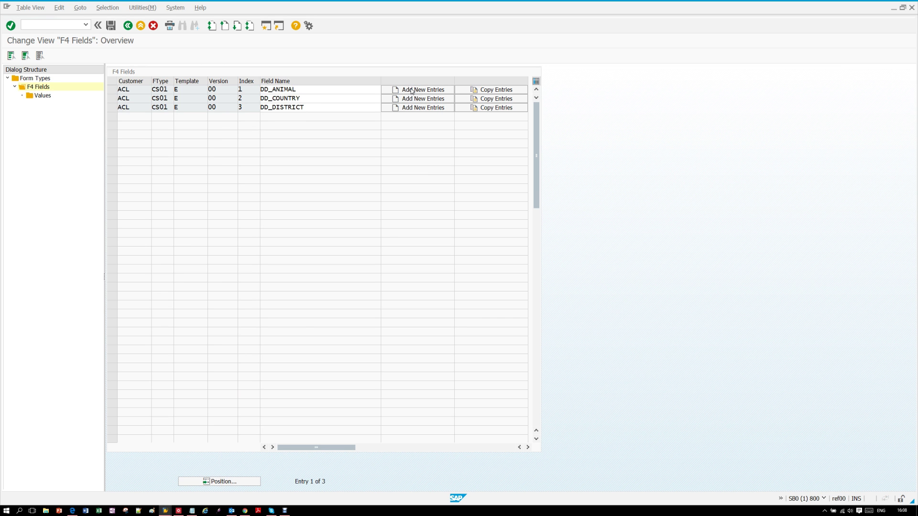
pyautogui.click(163, 172)
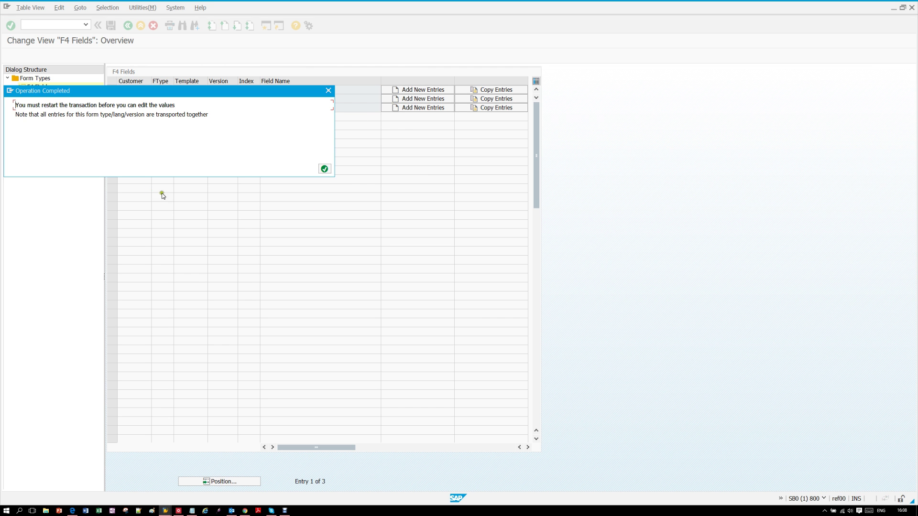
pyautogui.click(325, 171)
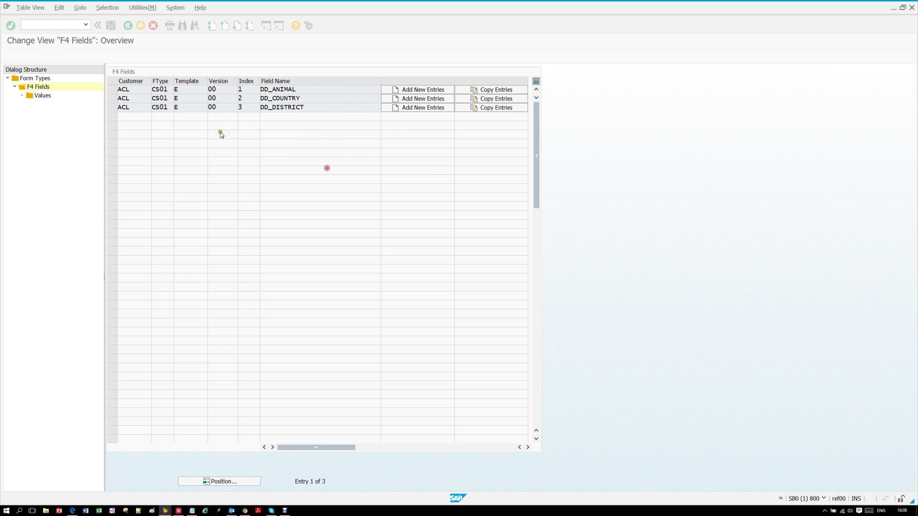
# Exit to the implementation guide and restart the Define Static Values for Drop-Down List Boxes activity.
pyautogui.click(128, 26)
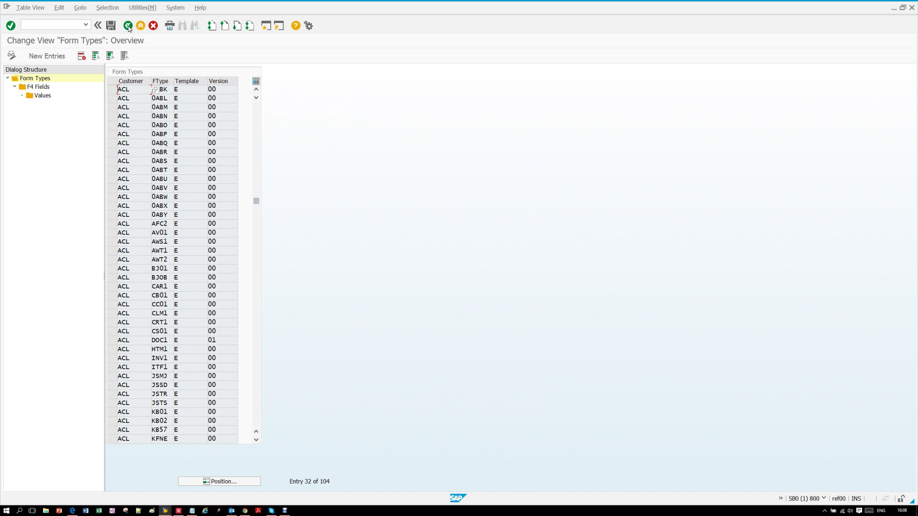
pyautogui.click(129, 26)
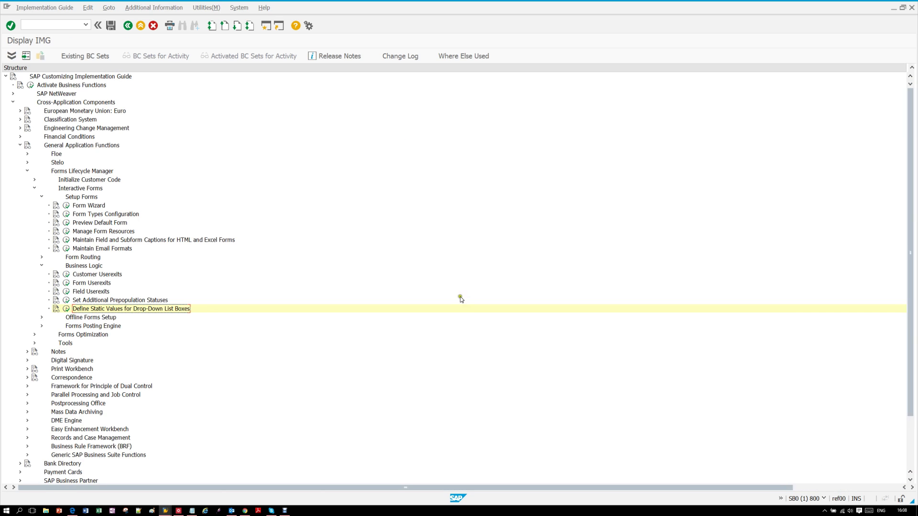
pyautogui.click(67, 309)
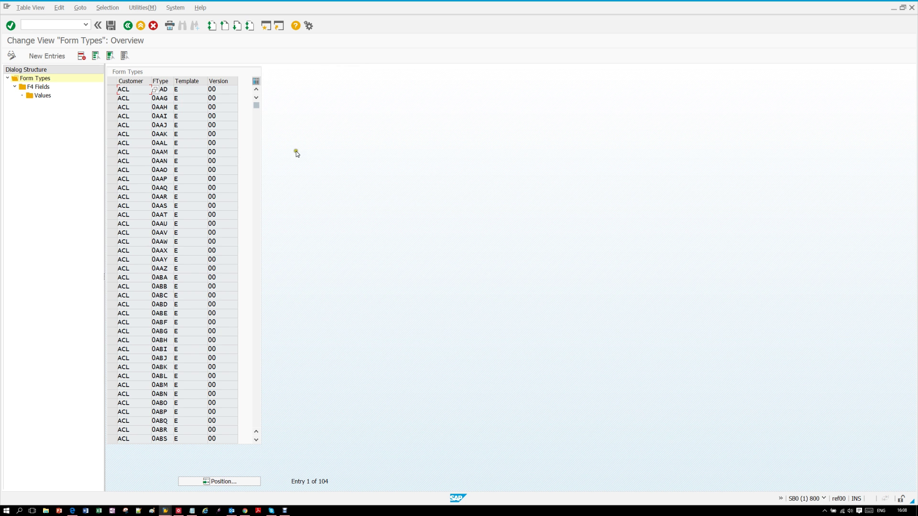
# Open the Values table of the DD_ANIMAL field for form type CS01.
pyautogui.click(255, 222)
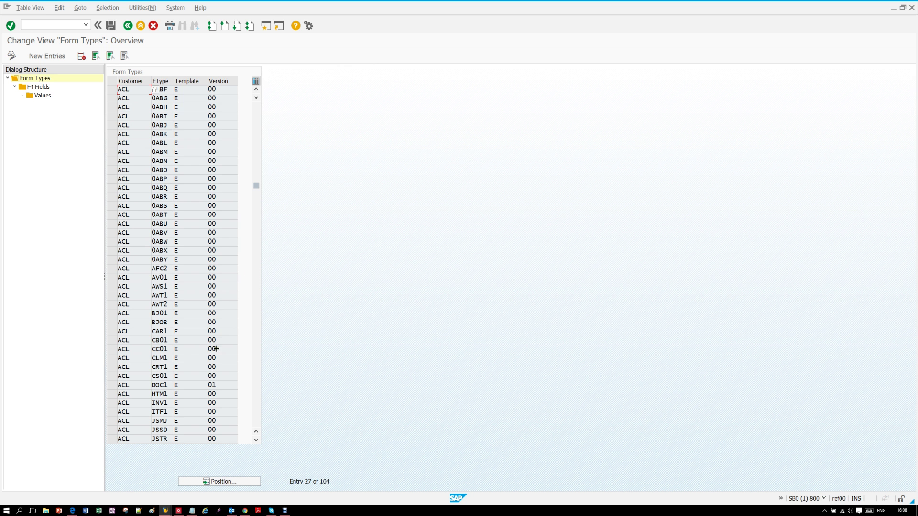
pyautogui.click(111, 375)
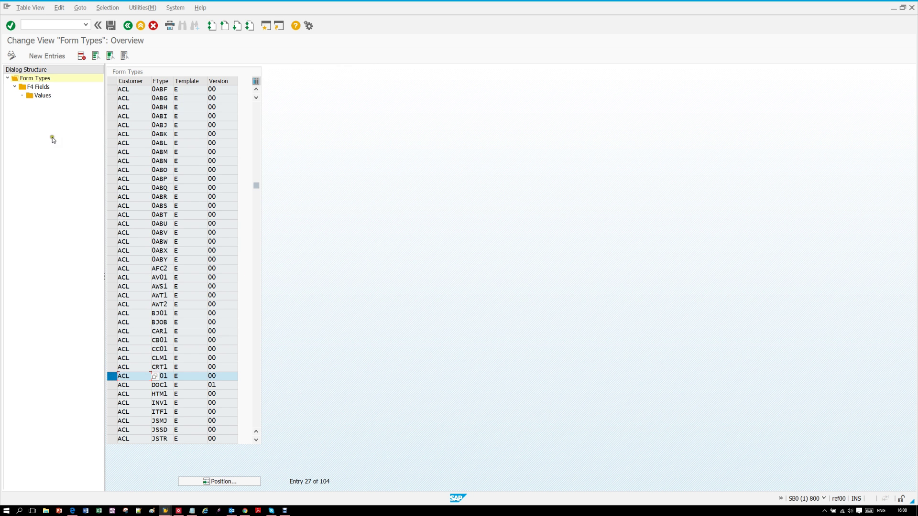
pyautogui.doubleClick(40, 87)
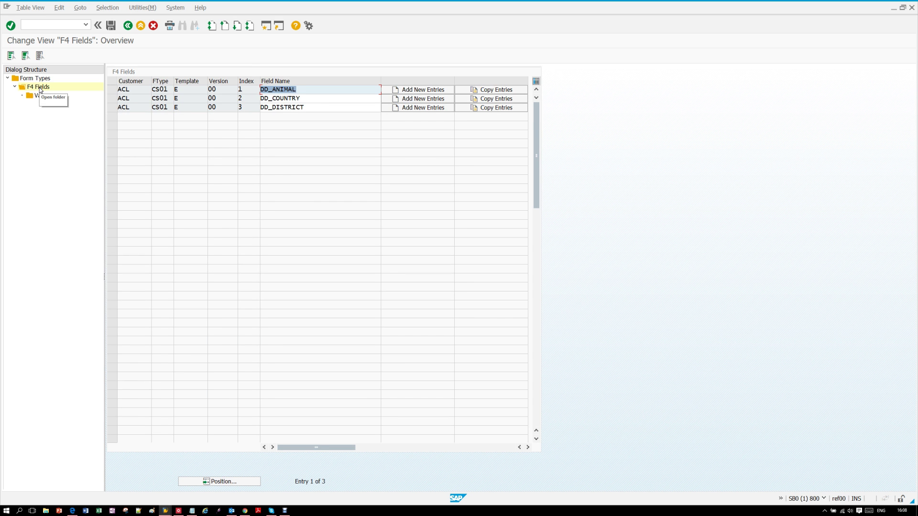
pyautogui.click(116, 91)
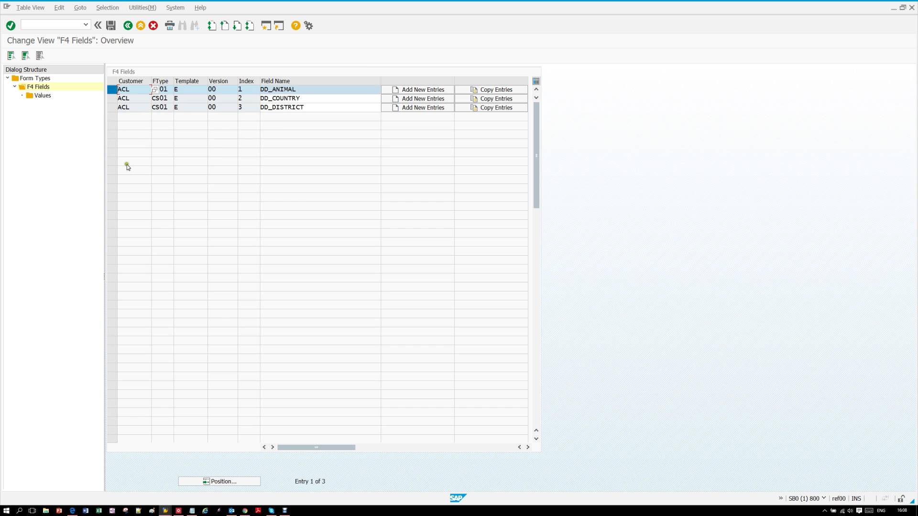
pyautogui.doubleClick(41, 97)
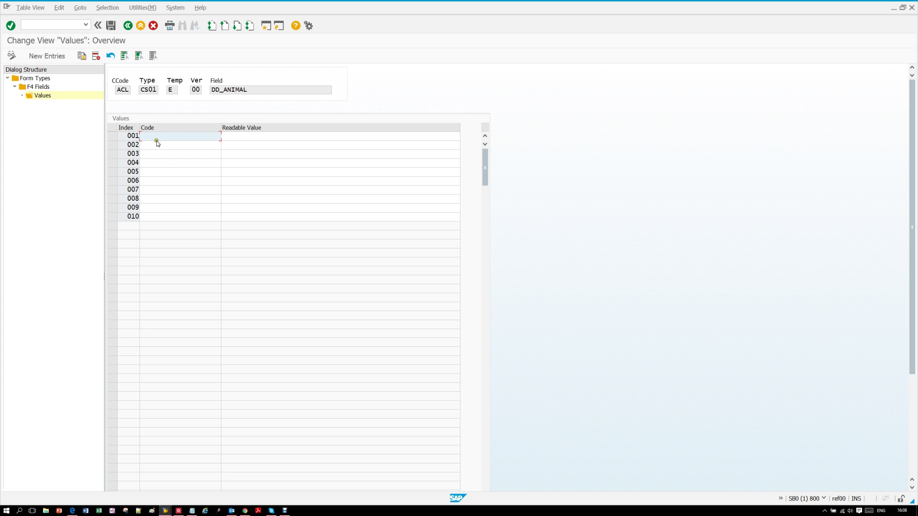
# Enter Snake, Bear, Cow, Pig and Sheep as the readable values of entries 001 to 005.
pyautogui.click(237, 136)
pyautogui.write('Sna')
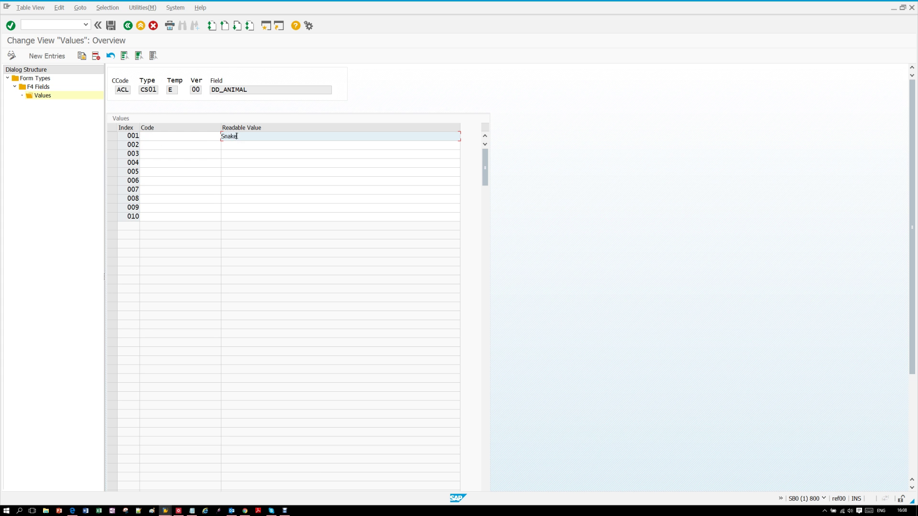
pyautogui.write('ke')
pyautogui.press('Down')
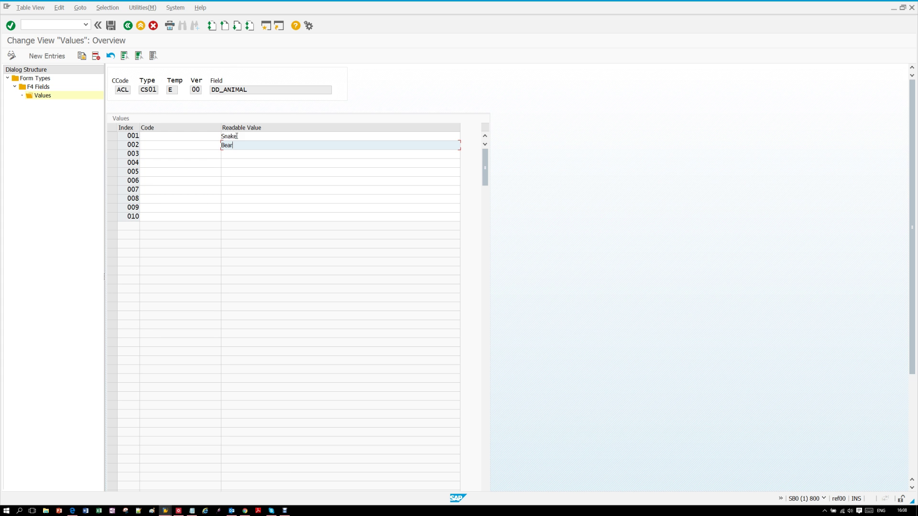
pyautogui.click(238, 154)
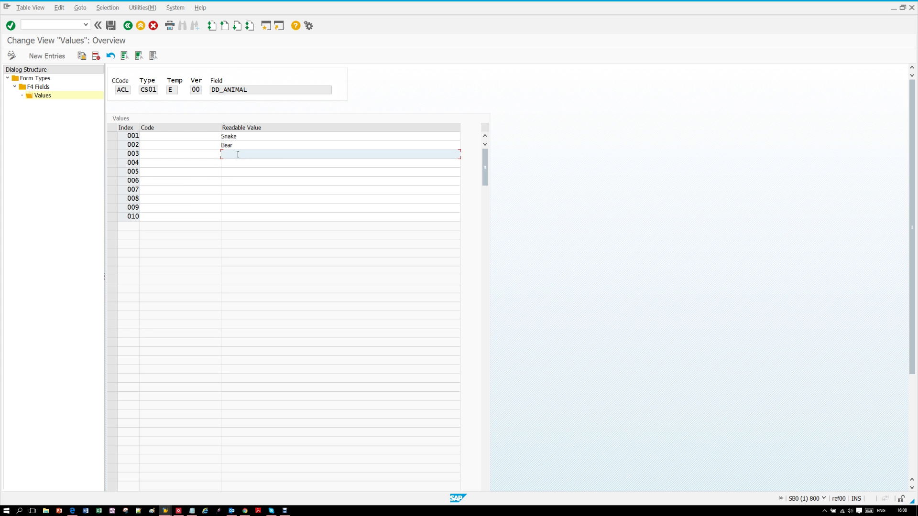
pyautogui.write('Cow')
pyautogui.click(275, 165)
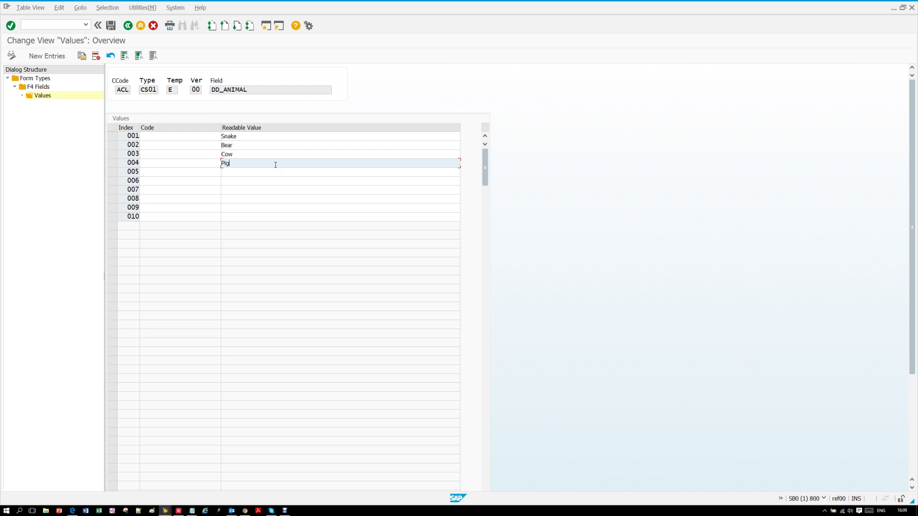
pyautogui.click(270, 172)
pyautogui.write('Sheep')
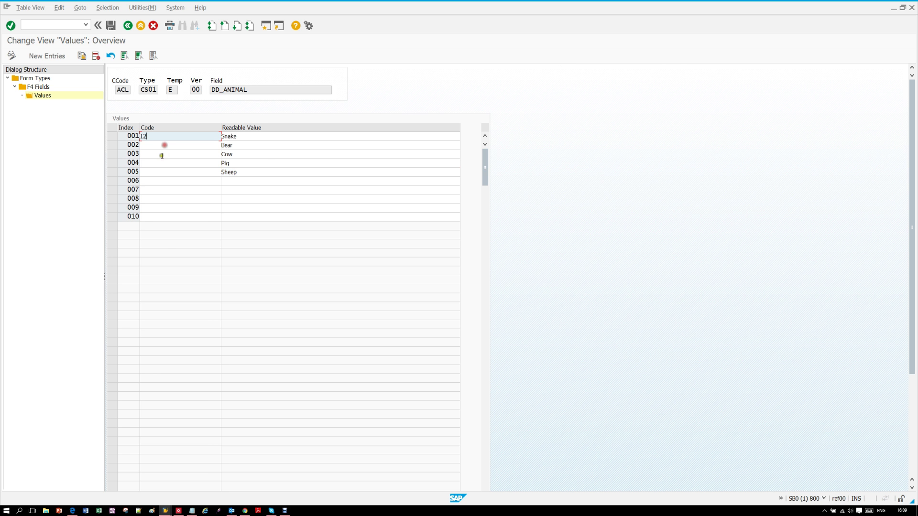
# Assign the codes 10, 15, 20, 25 and 30 to Snake, Bear, Cow, Pig and Sheep respectively.
pyautogui.click(142, 137)
pyautogui.write('1')
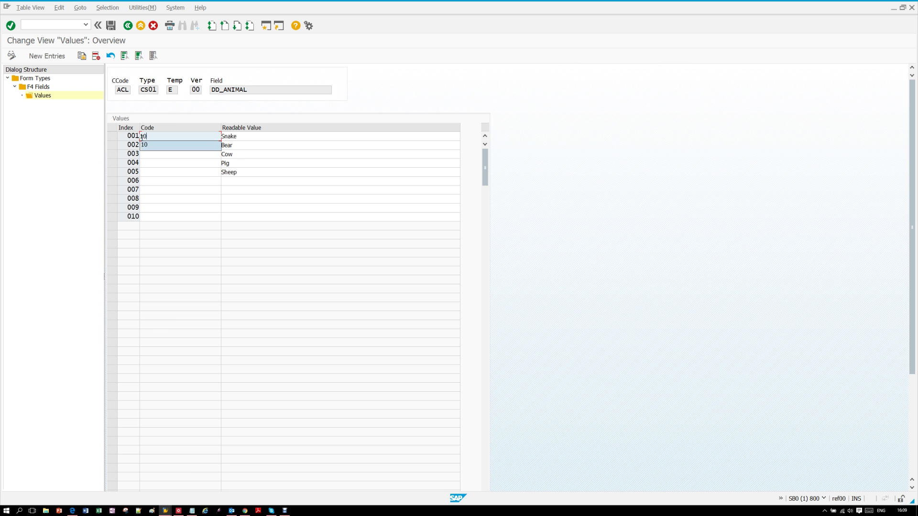
pyautogui.write('0')
pyautogui.press('Tab')
pyautogui.click(142, 145)
pyautogui.write('1')
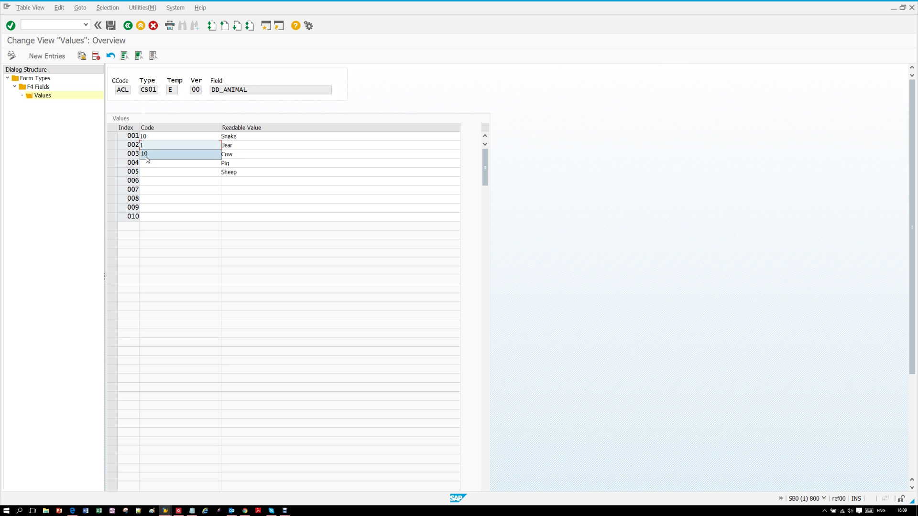
pyautogui.write('5')
pyautogui.click(148, 154)
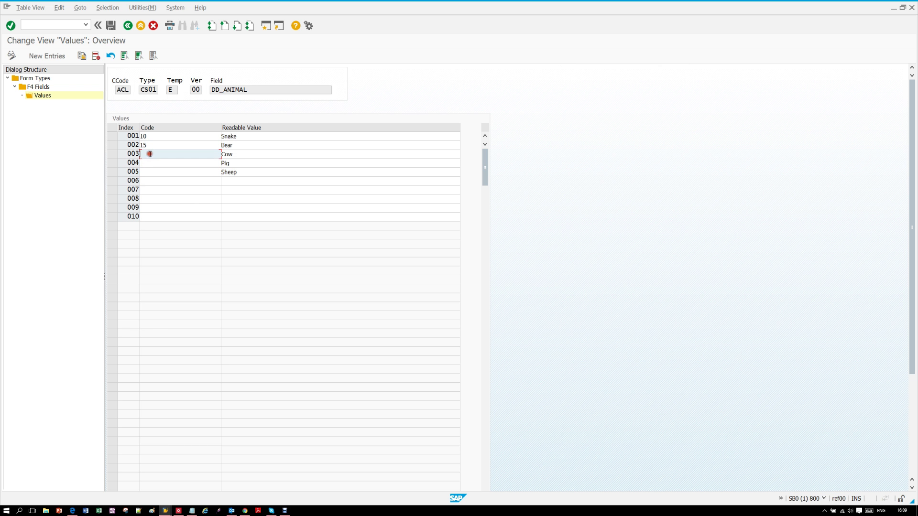
pyautogui.write('20')
pyautogui.click(150, 164)
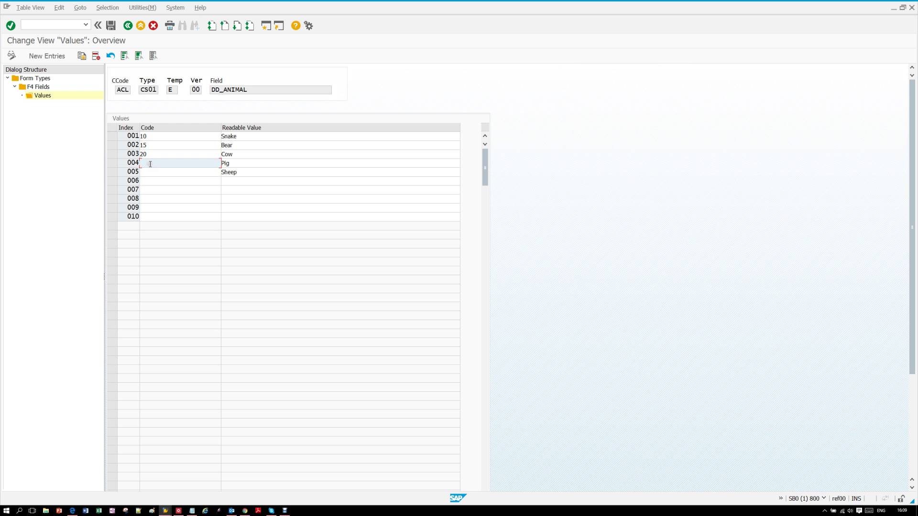
pyautogui.write('25')
pyautogui.click(151, 171)
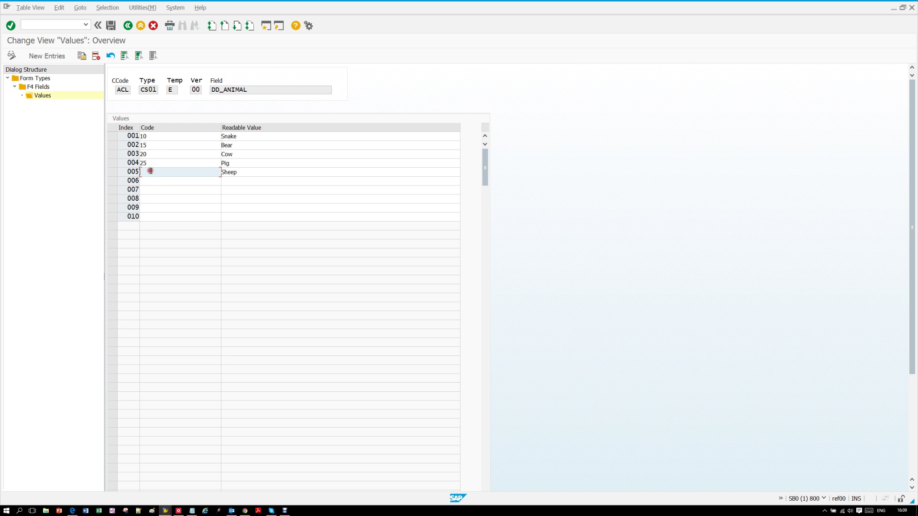
pyautogui.write('30')
pyautogui.click(153, 179)
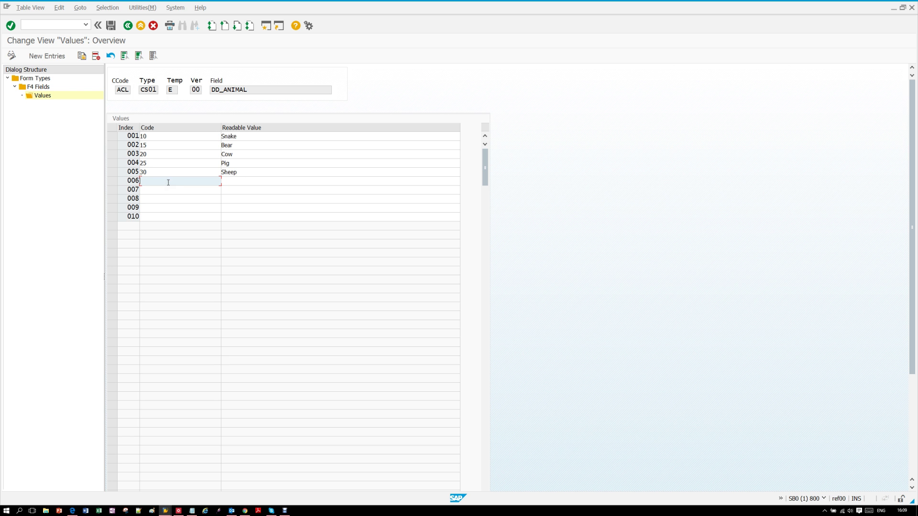
# Save the DD_ANIMAL values and return to the Form Types overview.
pyautogui.click(111, 25)
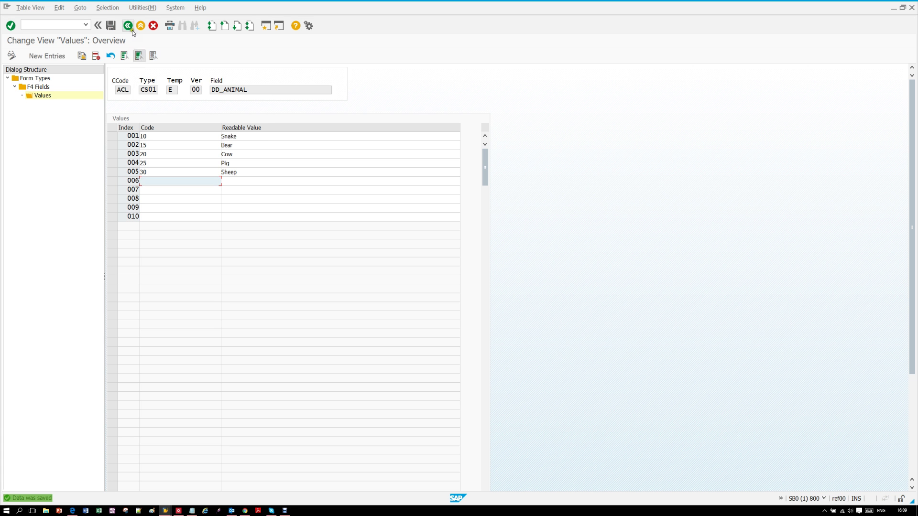
pyautogui.click(128, 26)
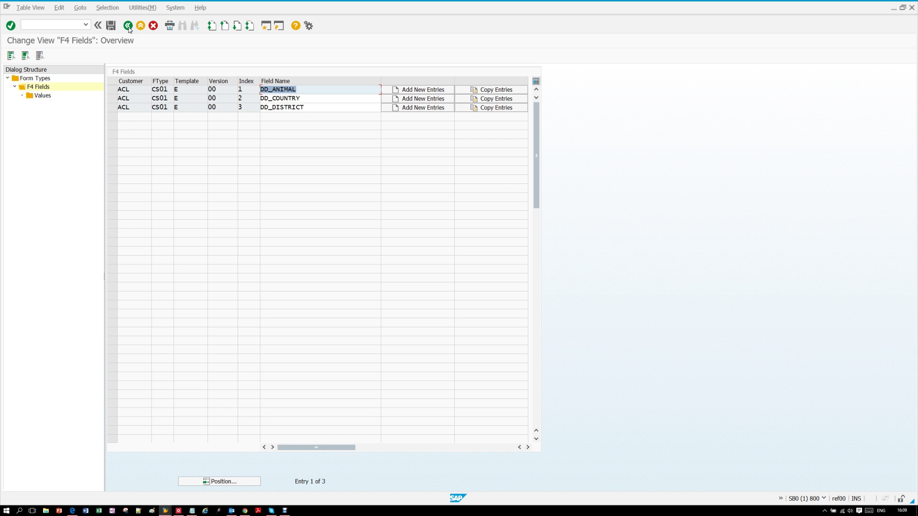
pyautogui.click(128, 25)
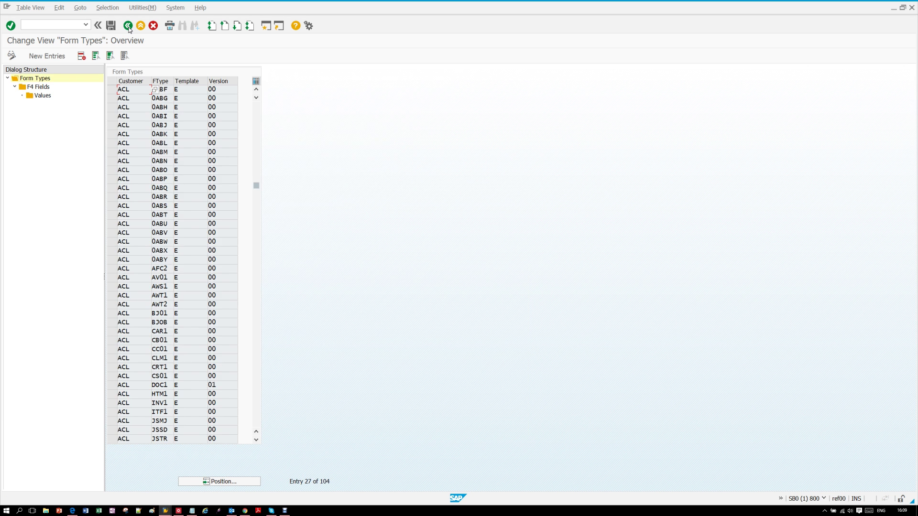
# Leave the Form Types customizing, switch to the DropDownListExample form in Chrome, reload it and check the Animal drop-down options.
pyautogui.click(128, 26)
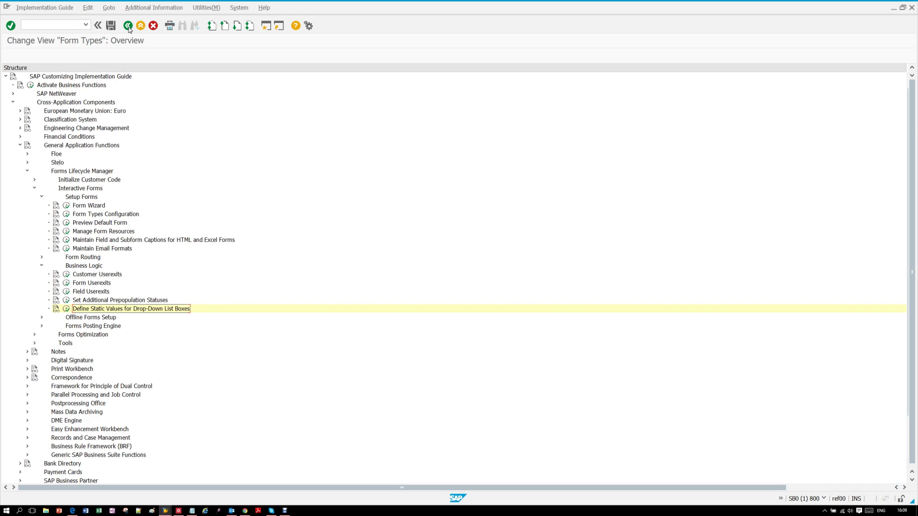
pyautogui.click(244, 510)
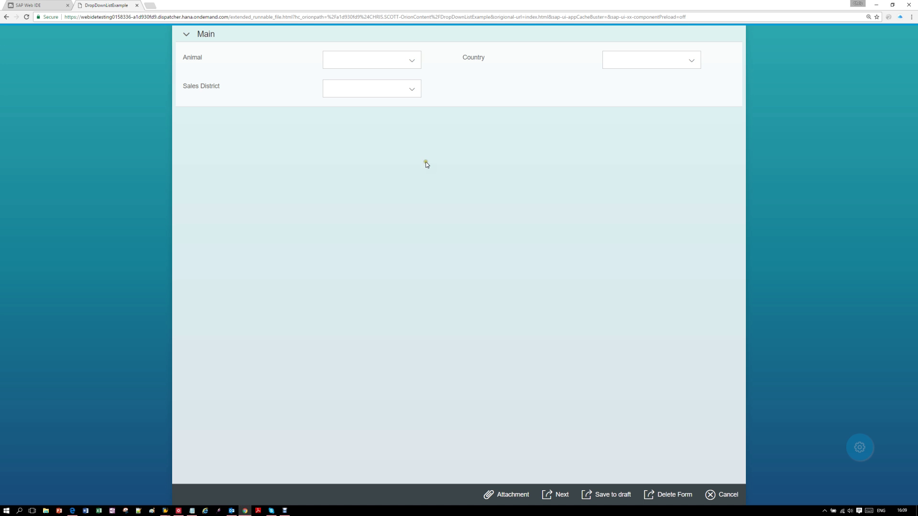
pyautogui.press('F5')
pyautogui.click(411, 61)
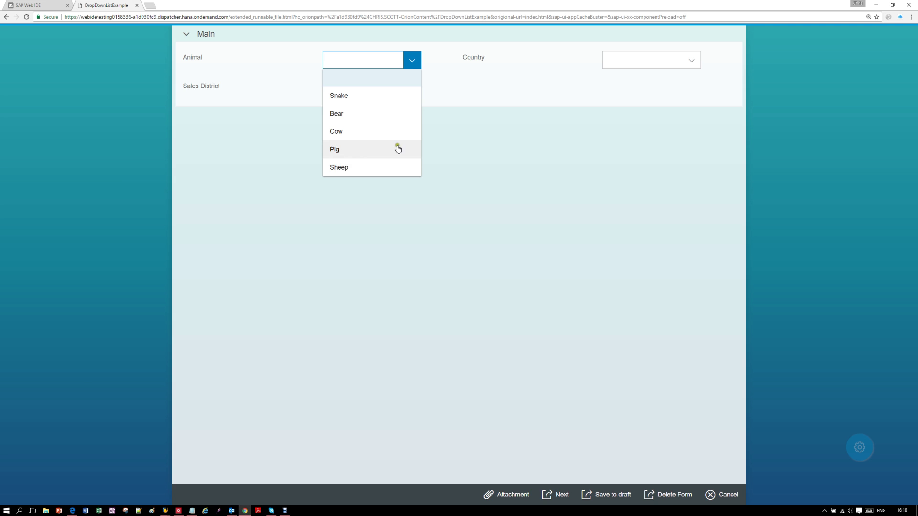
pyautogui.click(474, 167)
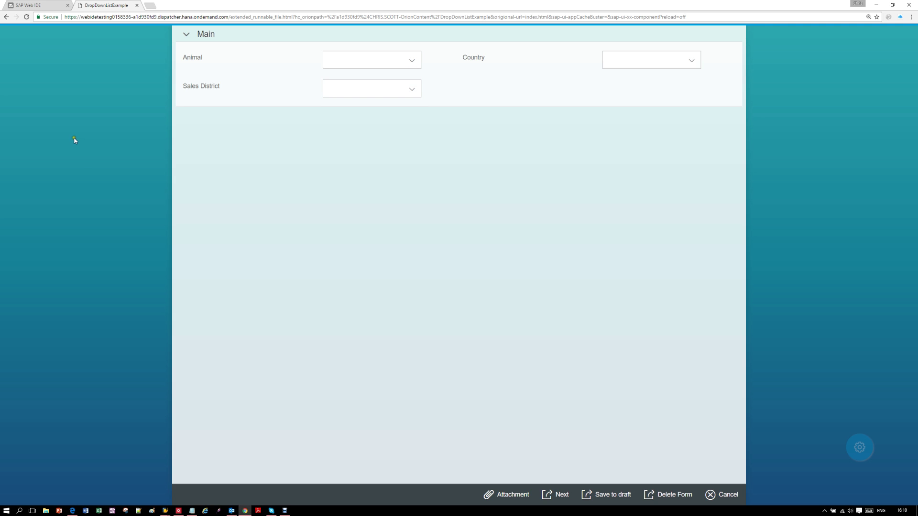
pyautogui.click(42, 6)
pyautogui.click(96, 7)
pyautogui.click(383, 60)
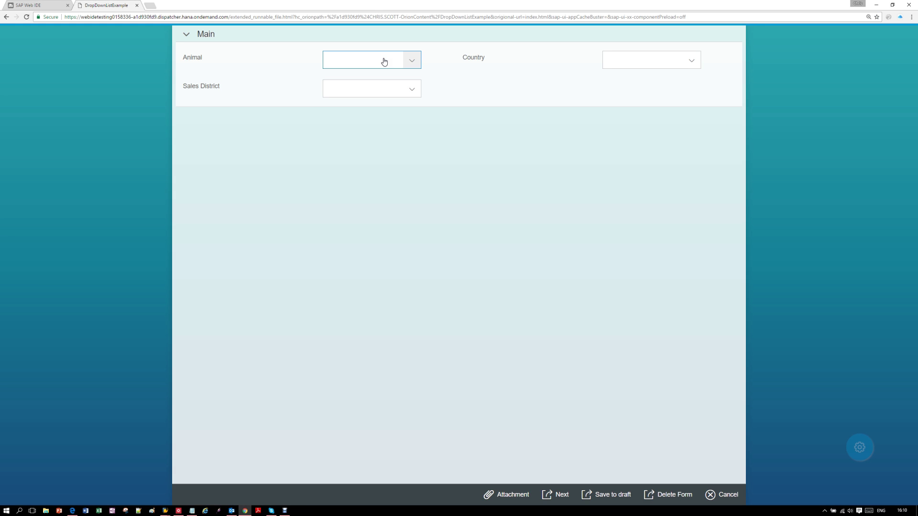
pyautogui.click(507, 70)
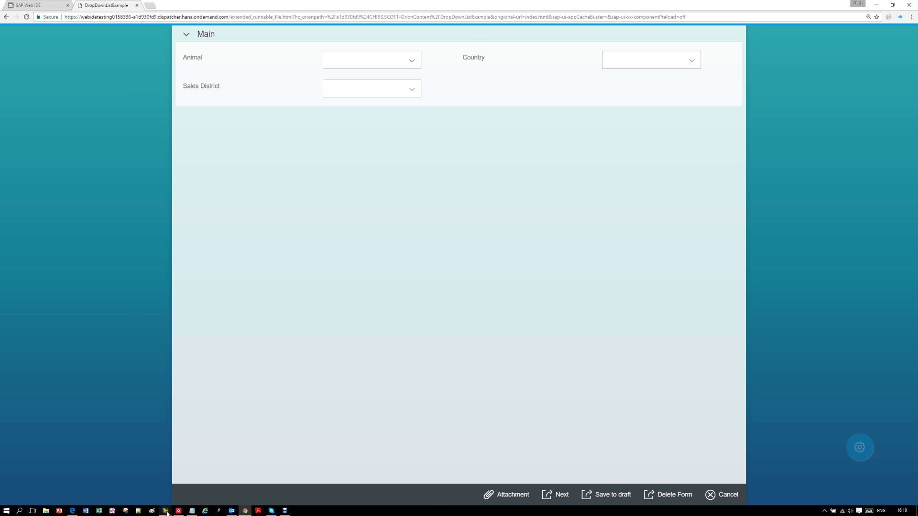
# Switch to the SAP customizing guide and open the Field Userexits restricted to form type CS01.
pyautogui.moveTo(167, 511)
pyautogui.click(84, 478)
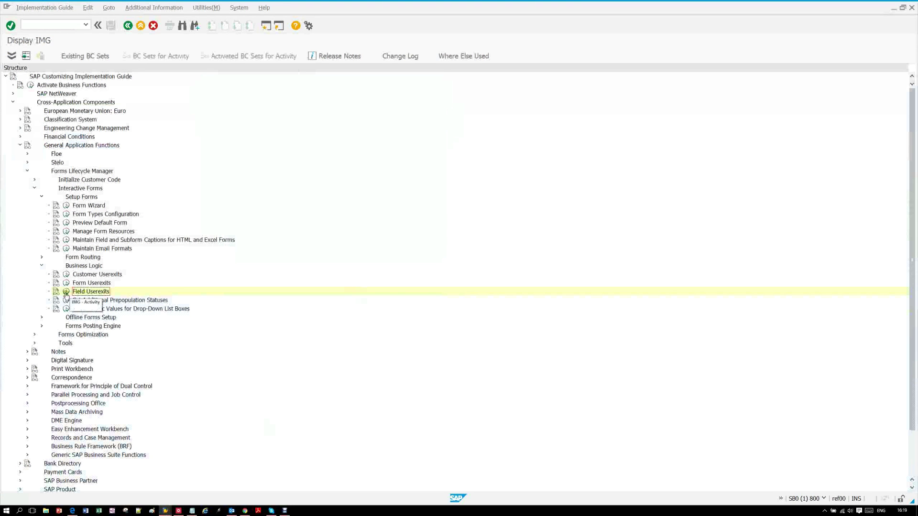
pyautogui.click(66, 292)
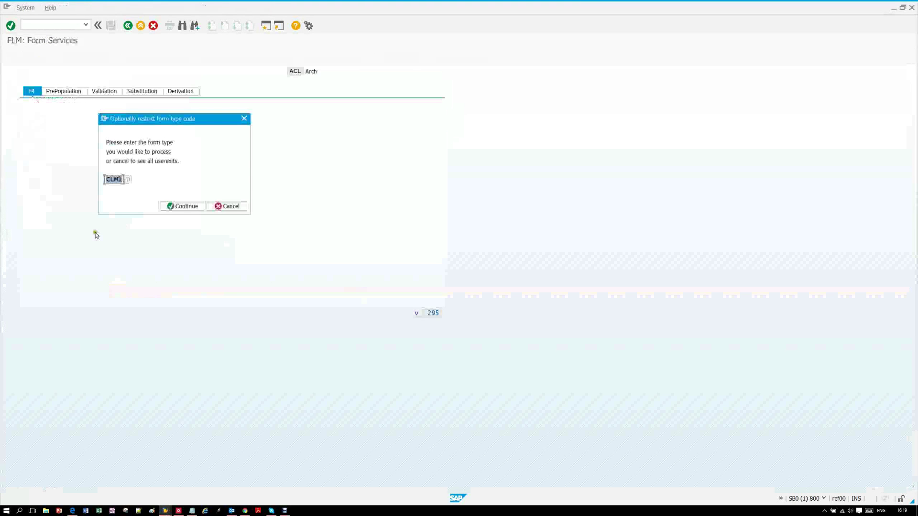
pyautogui.write('cs0')
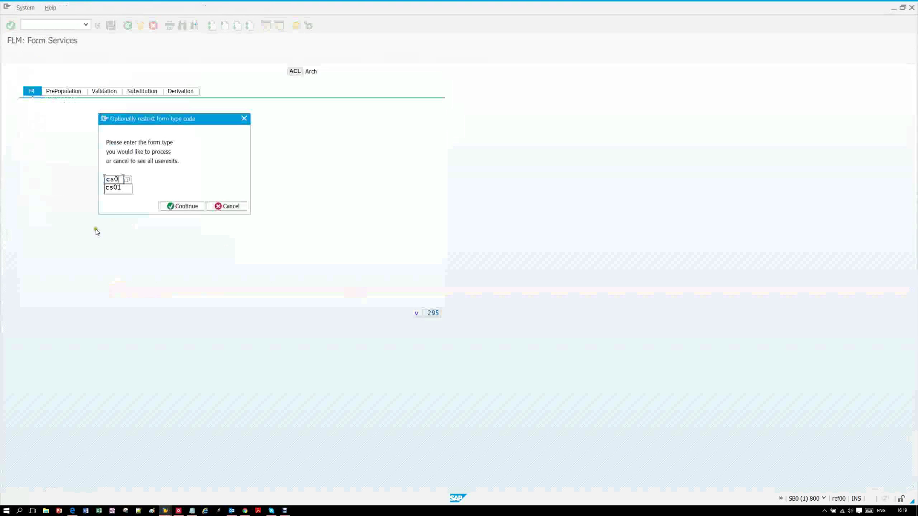
pyautogui.write('1')
pyautogui.click(169, 209)
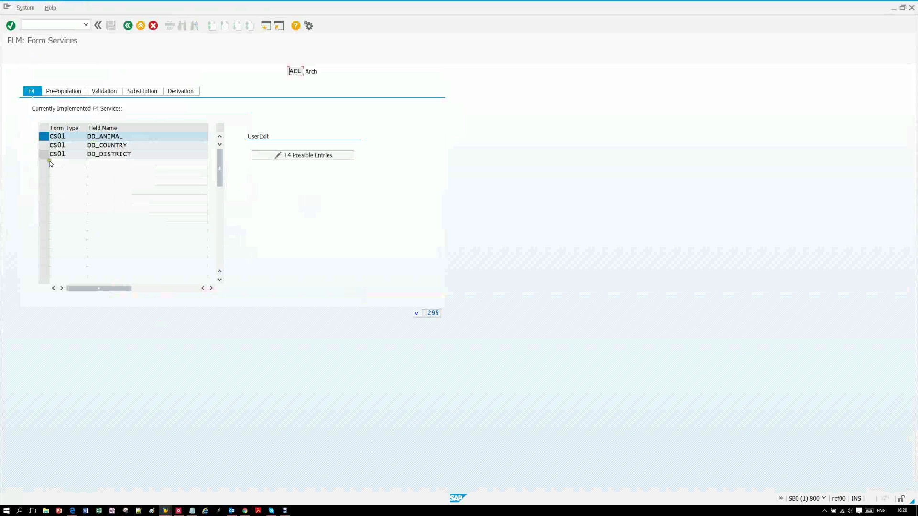
# Open the F4 possible entries userexit of the DD_COUNTRY field for editing.
pyautogui.click(44, 146)
pyautogui.click(305, 229)
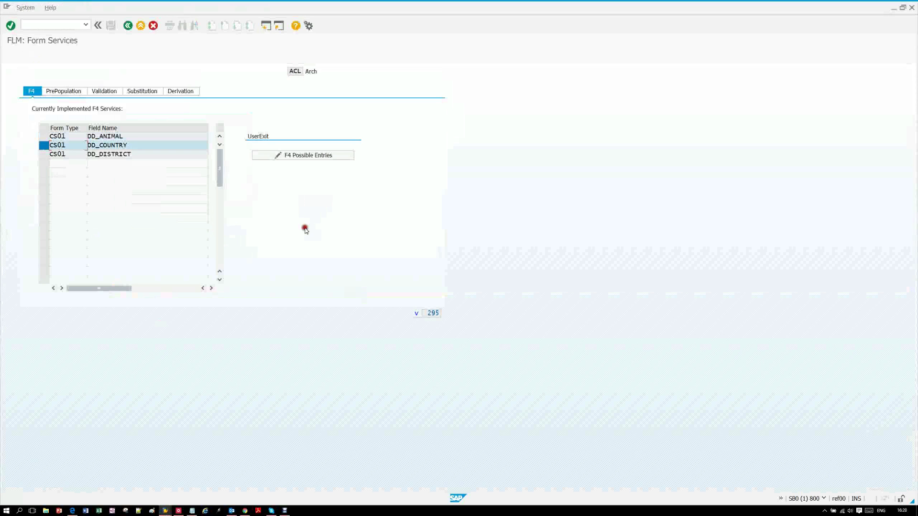
pyautogui.click(351, 241)
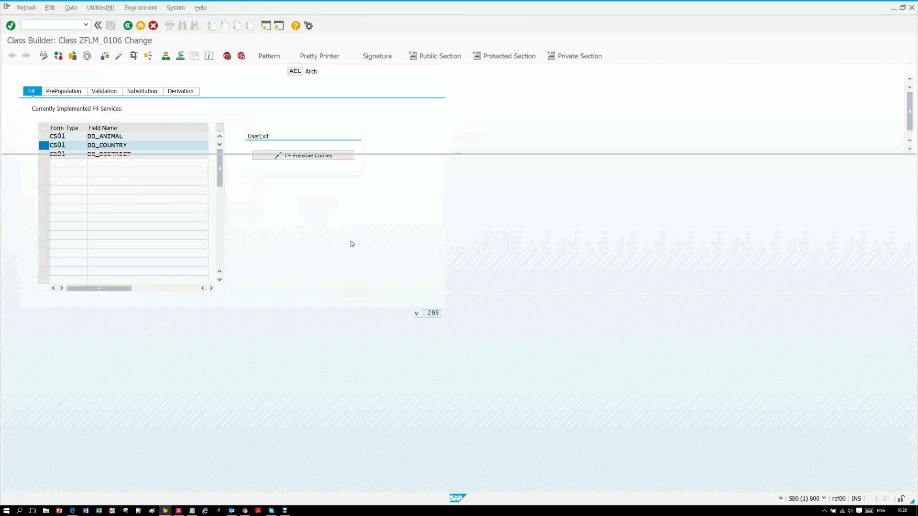
# Uncomment the sample code from the DATA declaration to ENDSELECT in F4_CS01_DD_COUNTRY, keeping the CHECK on countries starting with 'A' commented out.
pyautogui.scroll(-5, 172, 378)
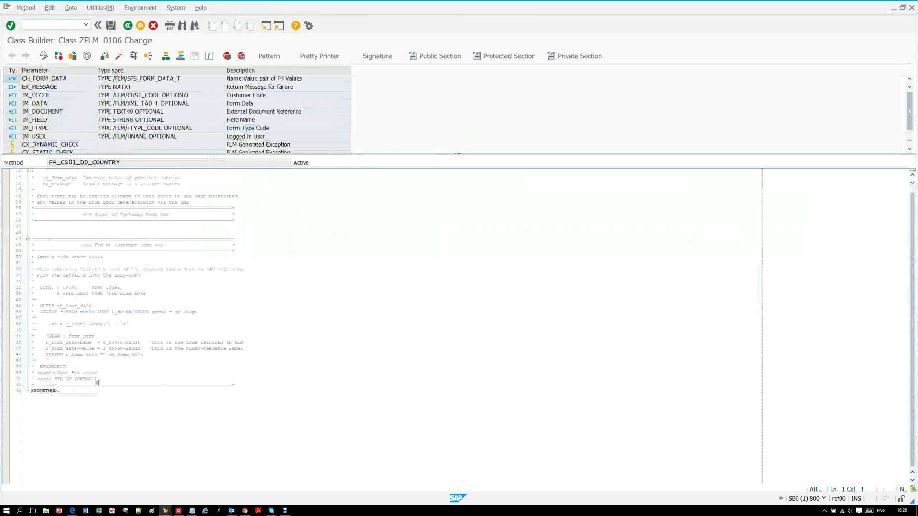
pyautogui.moveTo(89, 369); pyautogui.dragTo(42, 293)
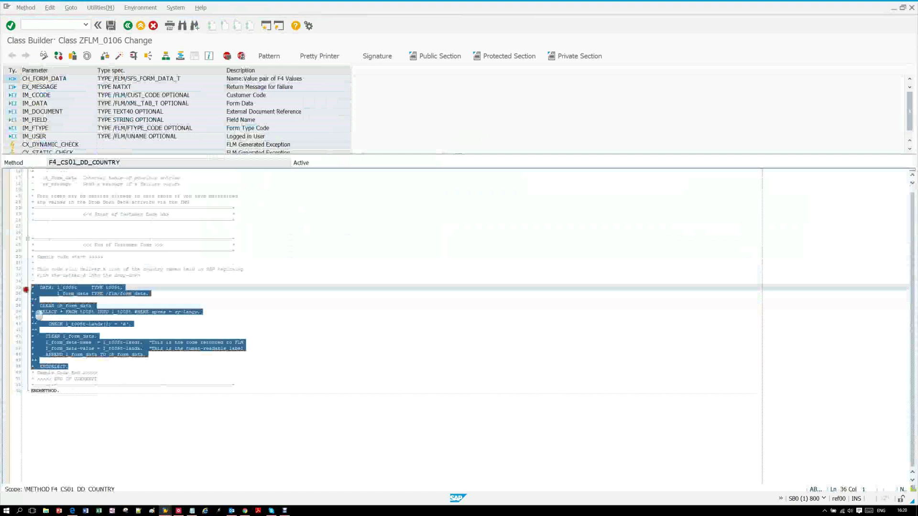
pyautogui.rightClick(48, 289)
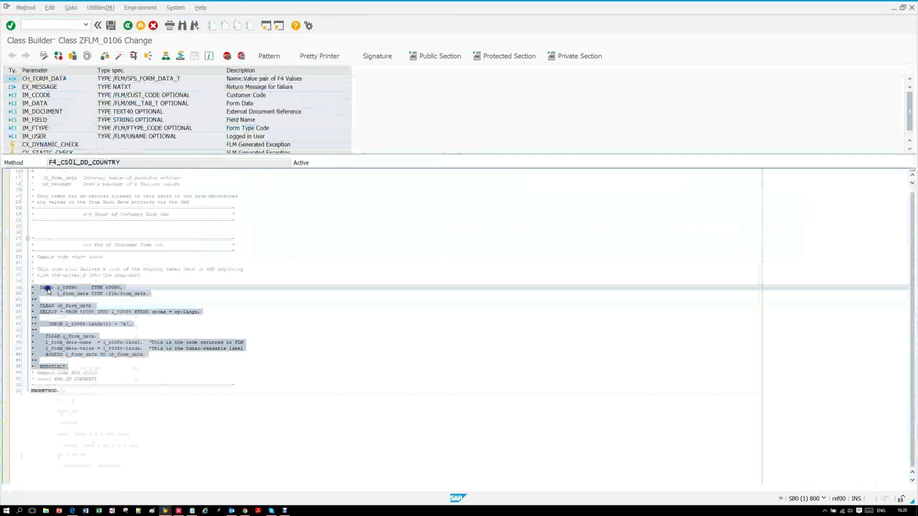
pyautogui.moveTo(90, 406)
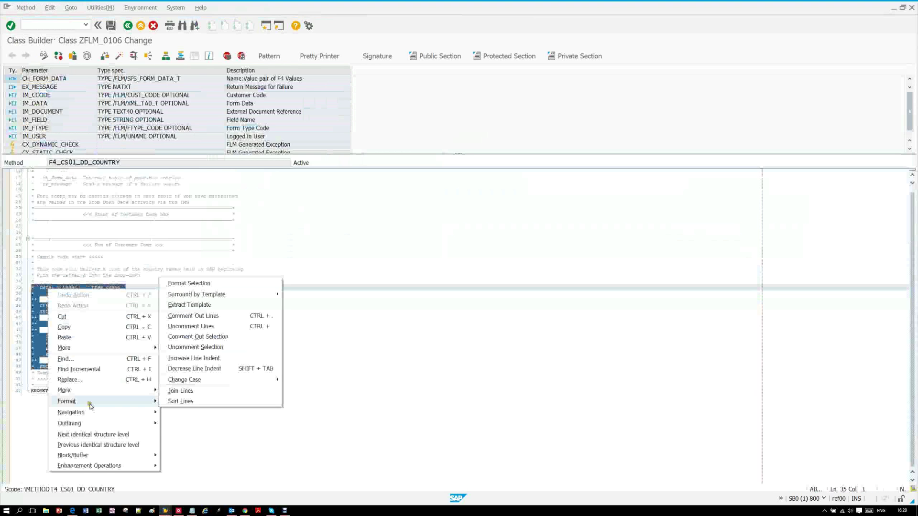
pyautogui.click(211, 337)
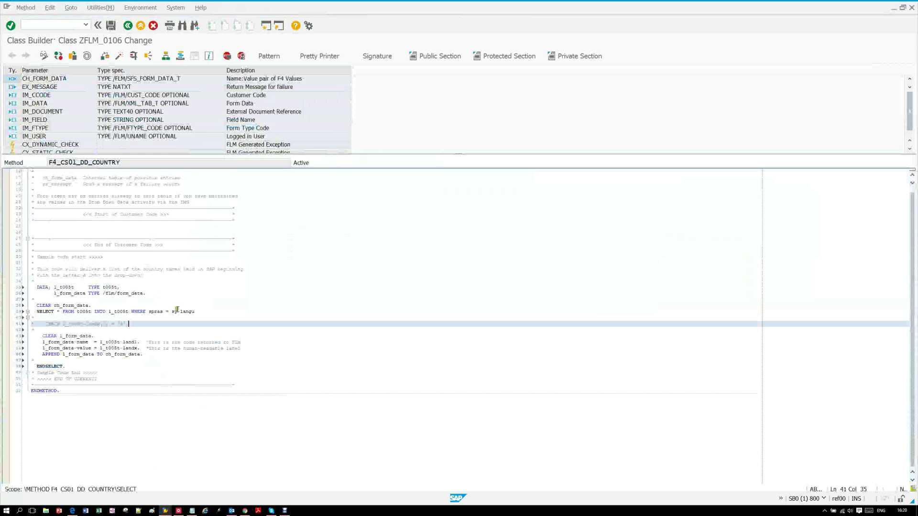
# Review the returned code and readable label assignments, then activate the F4_CS01_DD_COUNTRY method and return to the F4 services list.
pyautogui.moveTo(152, 356); pyautogui.dragTo(105, 354)
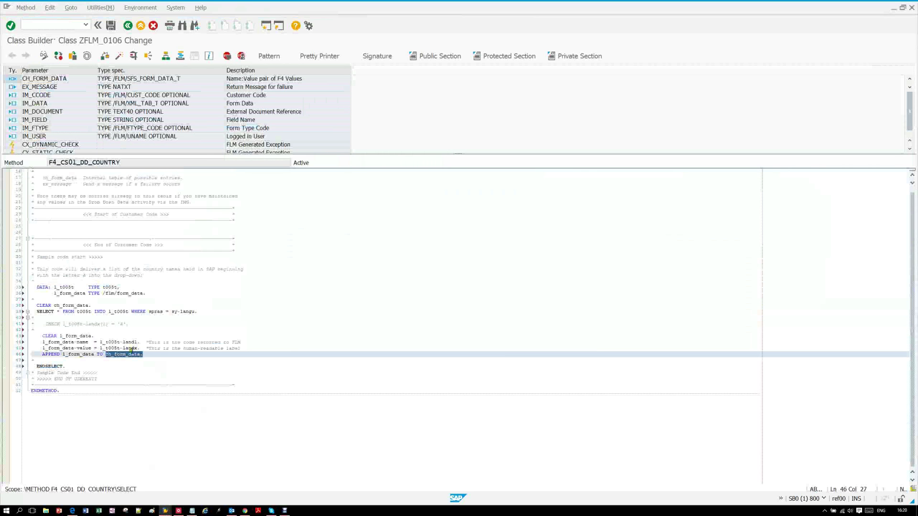
pyautogui.moveTo(180, 343); pyautogui.dragTo(215, 348)
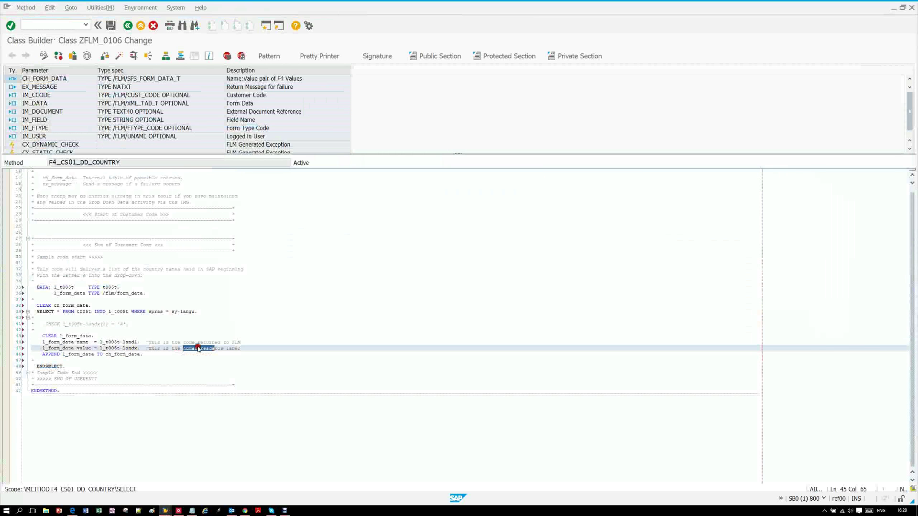
pyautogui.click(237, 349)
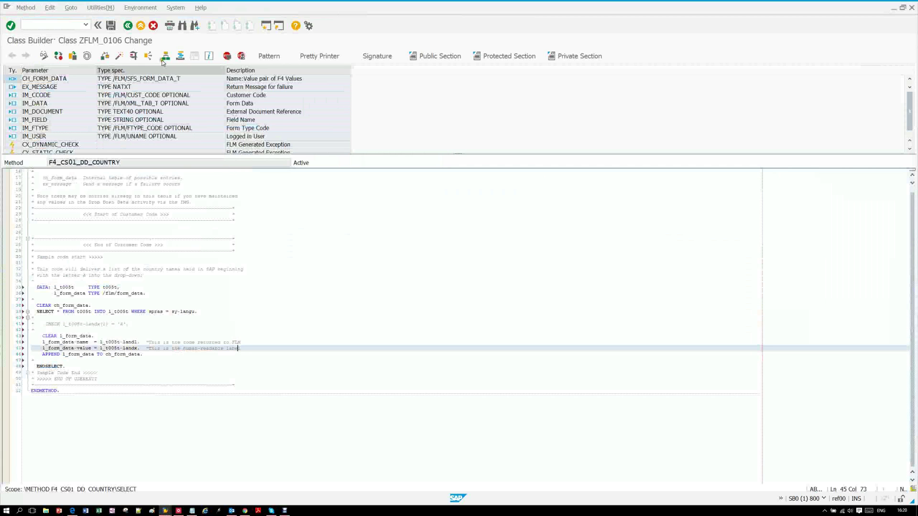
pyautogui.click(117, 57)
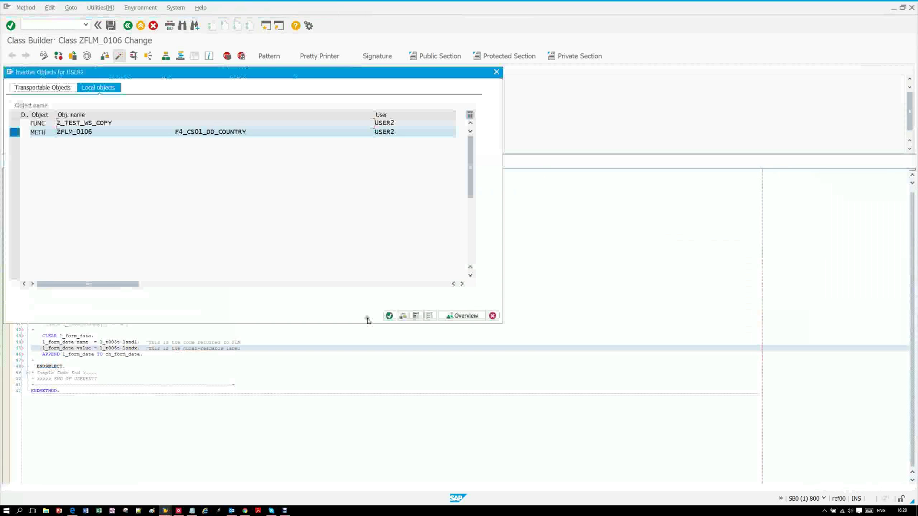
pyautogui.press('Return')
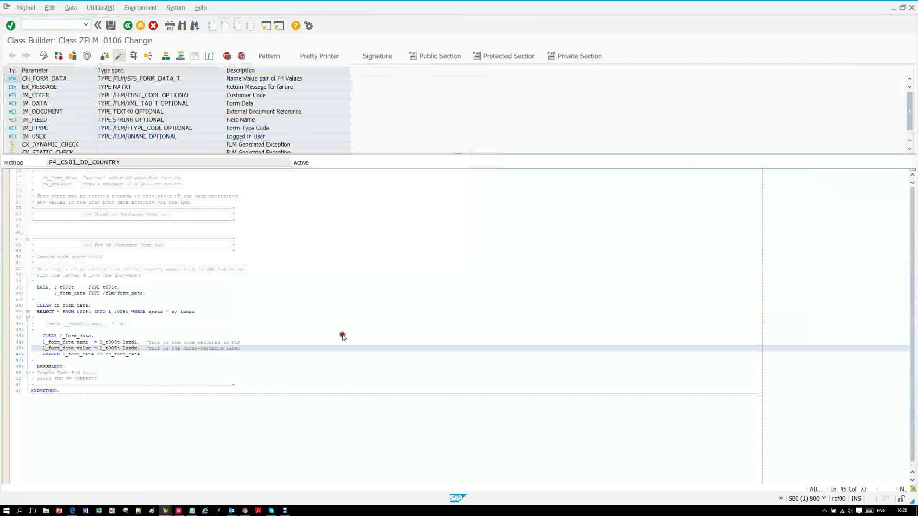
pyautogui.click(128, 26)
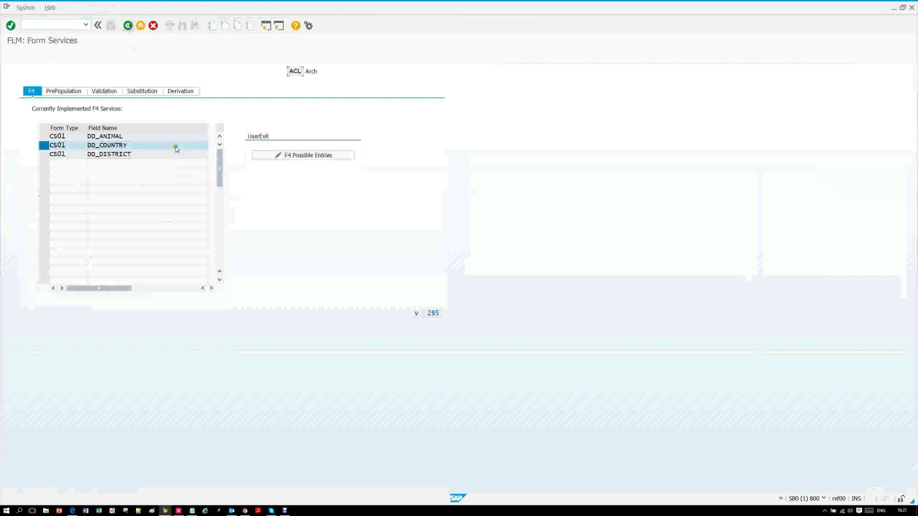
# Switch to the form in Chrome and examine the options offered by the Animal and Country drop-downs.
pyautogui.click(246, 511)
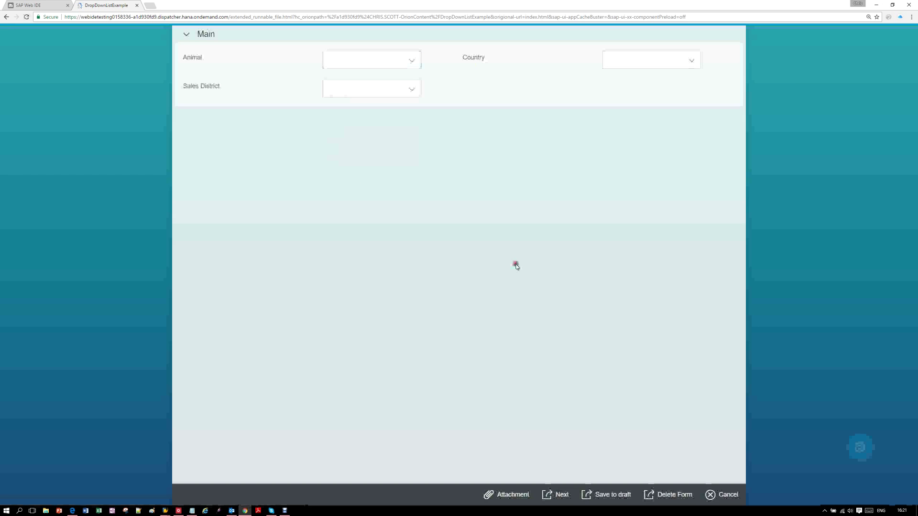
pyautogui.click(417, 65)
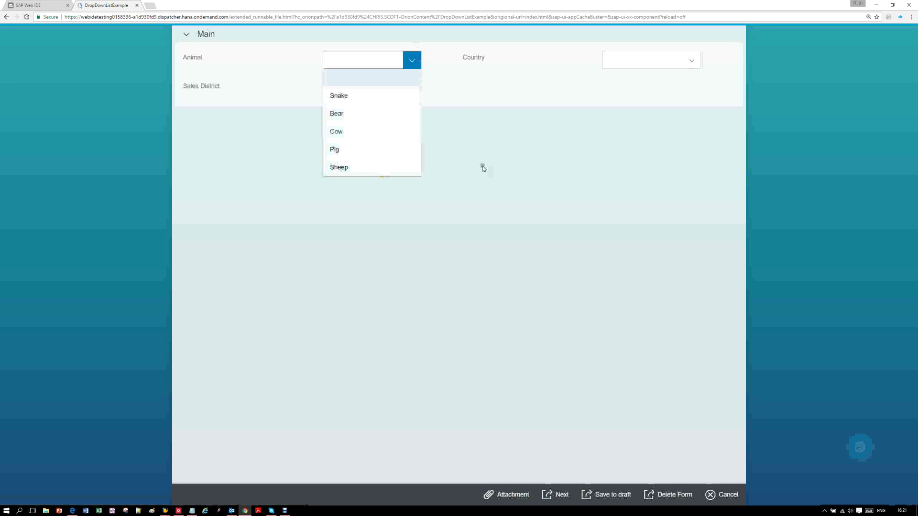
pyautogui.click(483, 168)
pyautogui.click(691, 61)
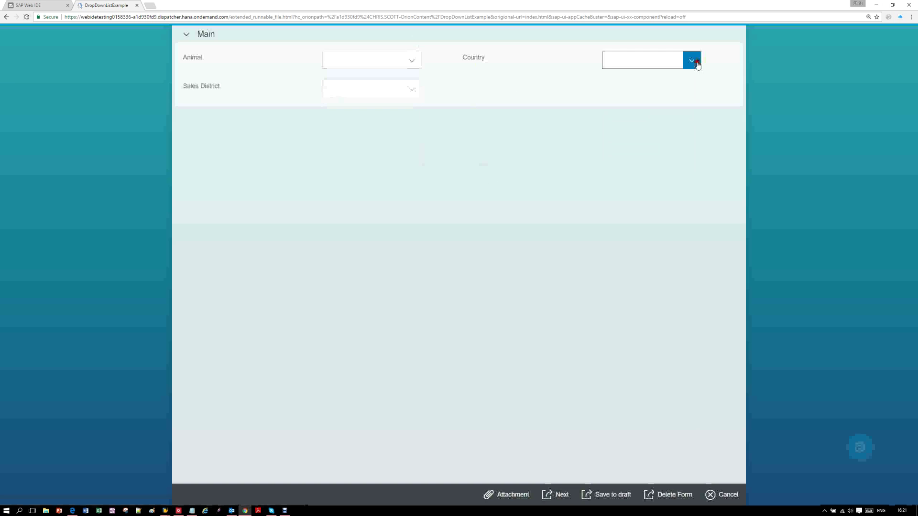
pyautogui.scroll(-3, 699, 124)
pyautogui.moveTo(700, 146); pyautogui.dragTo(706, 246)
pyautogui.scroll(-8, 688, 200)
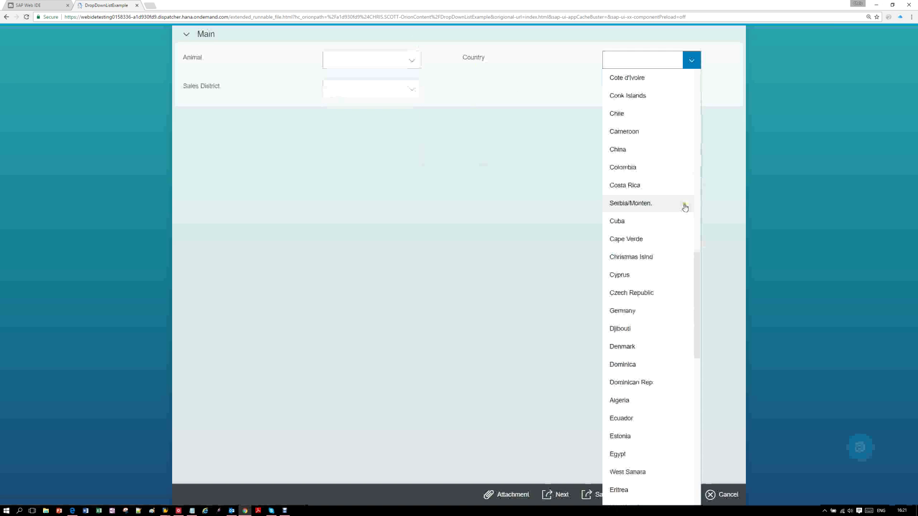
pyautogui.click(524, 170)
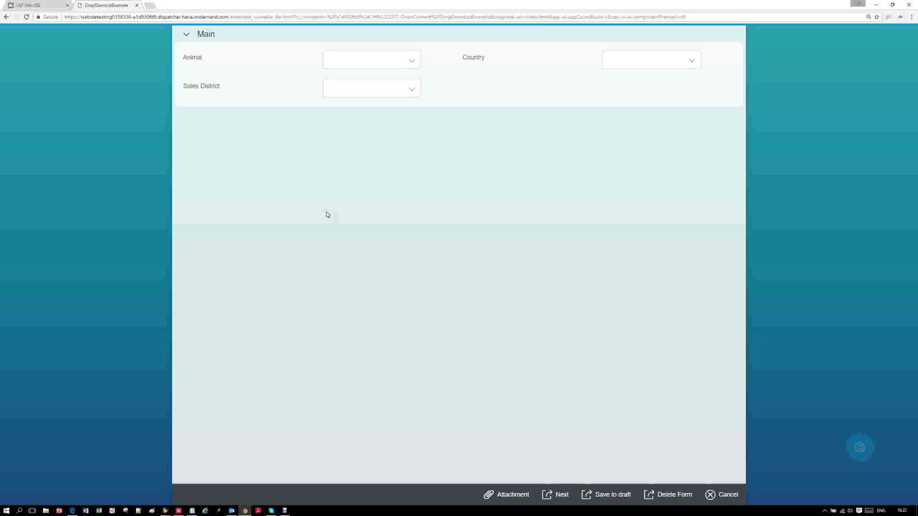
# Switch to the other SAP session showing the Form Services of form type HRD1.
pyautogui.moveTo(166, 511)
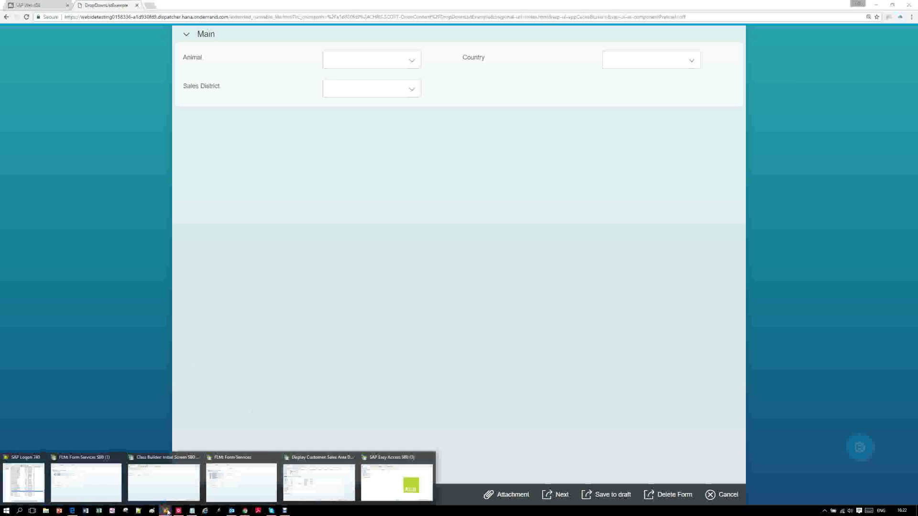
pyautogui.click(254, 476)
pyautogui.click(254, 475)
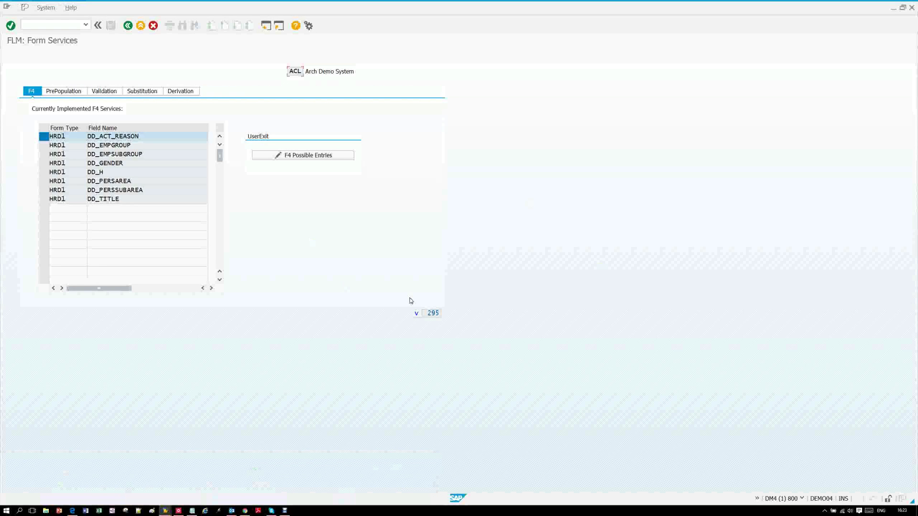
# Open the F4 userexit of the HRD1 field DD_EMPGROUP in display mode and examine its INCLUDE /flmhr/f4_prepop statement.
pyautogui.click(44, 146)
pyautogui.click(349, 207)
pyautogui.press('Tab')
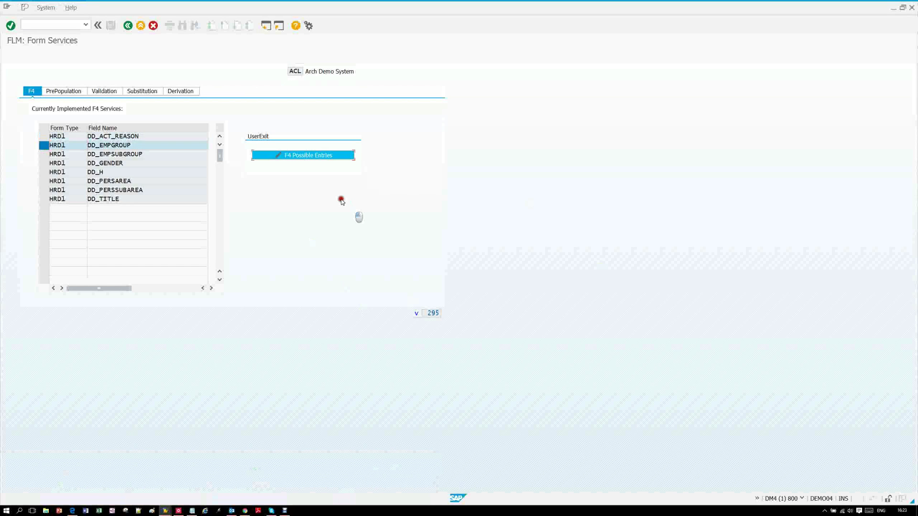
pyautogui.press('Return')
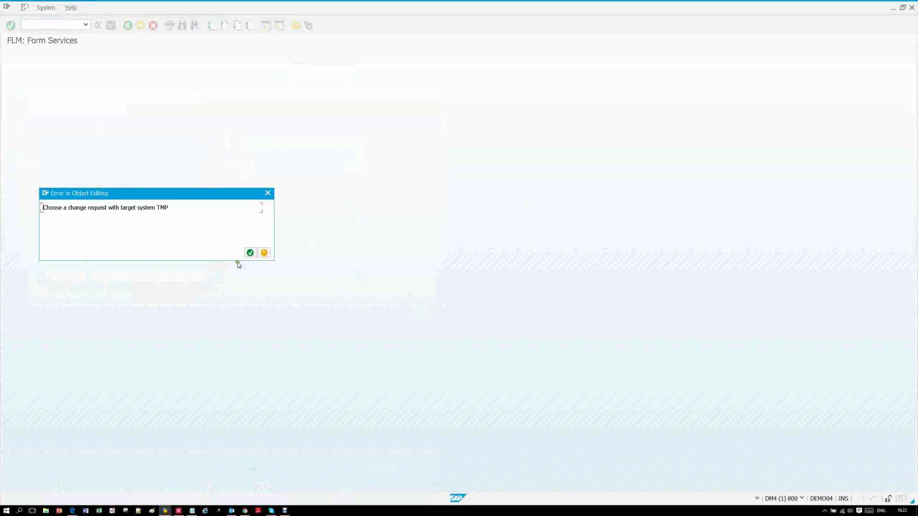
pyautogui.press('Return')
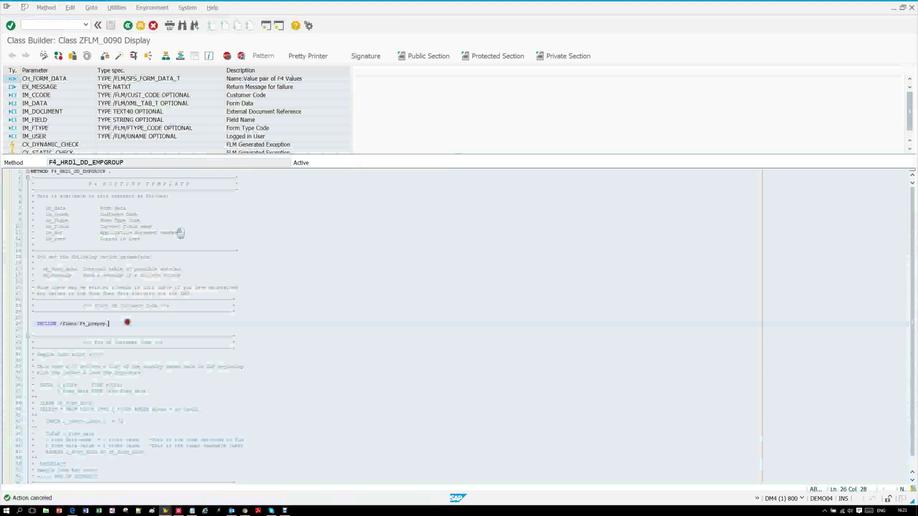
pyautogui.moveTo(128, 323); pyautogui.dragTo(60, 323)
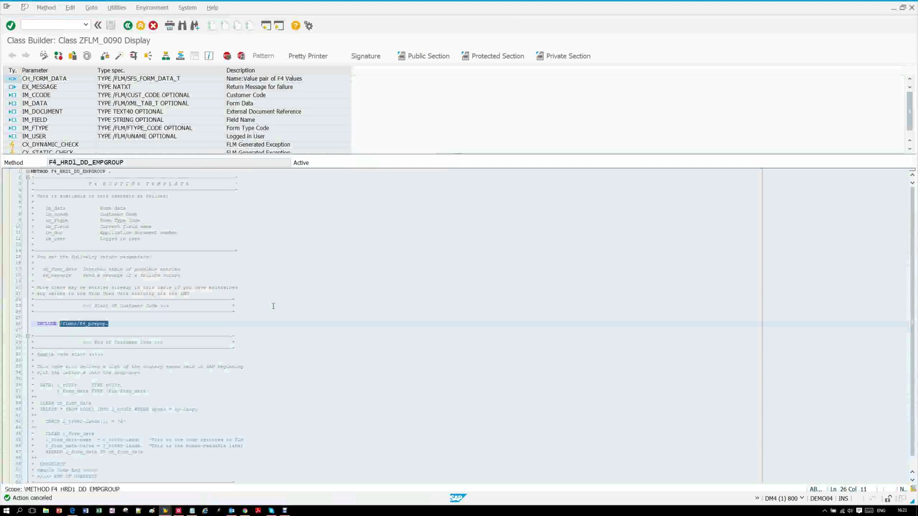
pyautogui.click(99, 324)
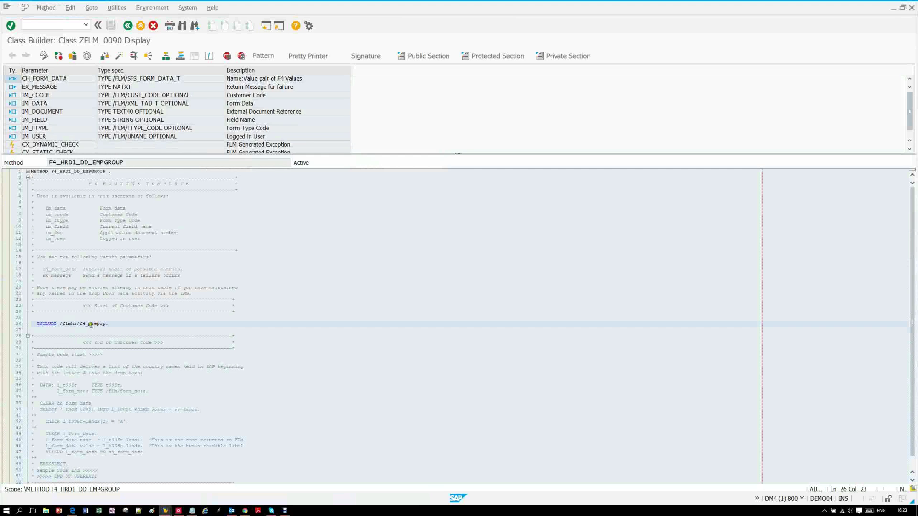
# Open the include /flmhr/f4_prepop, locate its call to /FLMHR/HRF4_GET_SIMPLE, and open that function module's test screen.
pyautogui.doubleClick(91, 324)
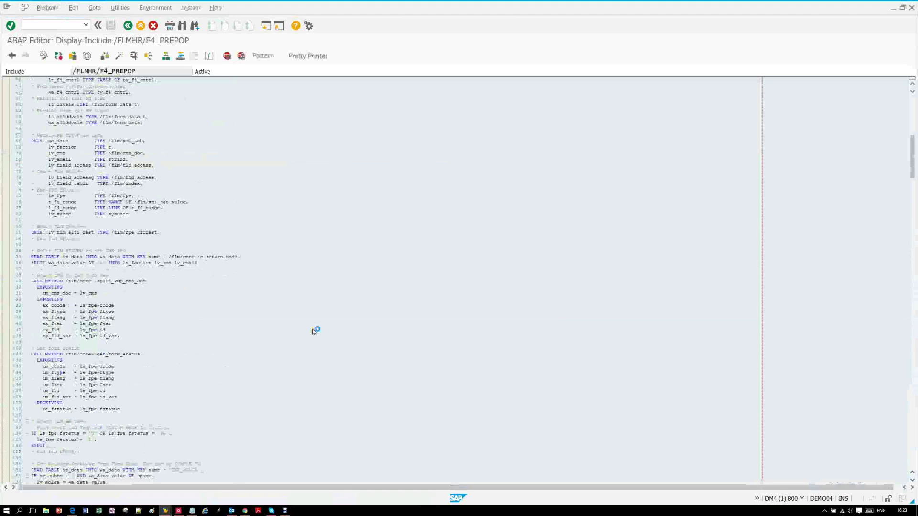
pyautogui.scroll(-20, 314, 331)
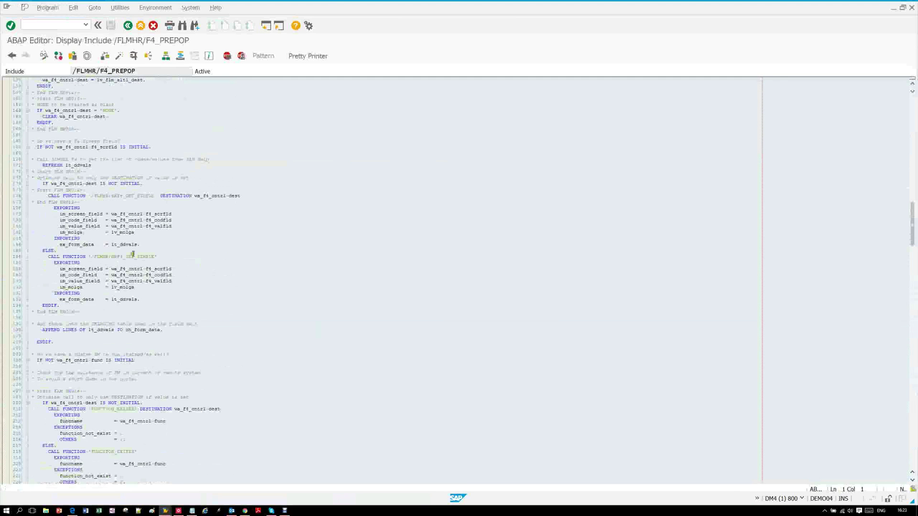
pyautogui.click(145, 196)
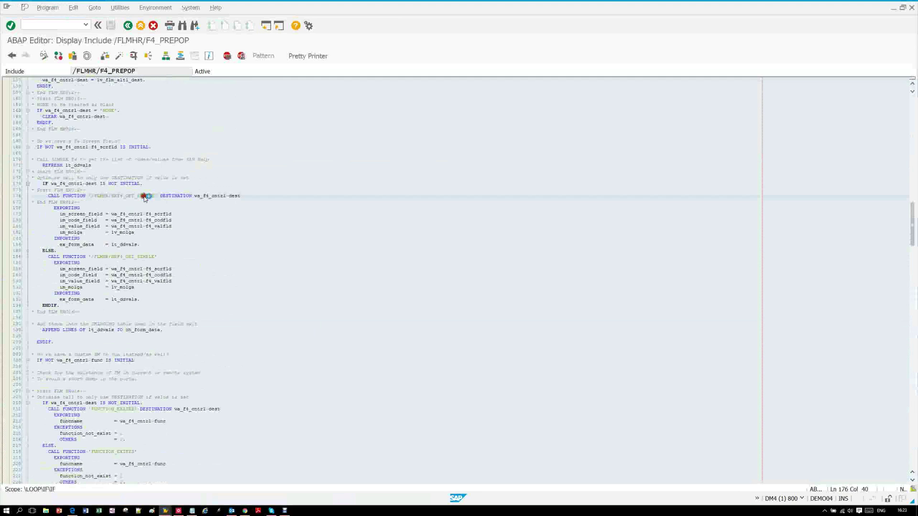
pyautogui.doubleClick(144, 196)
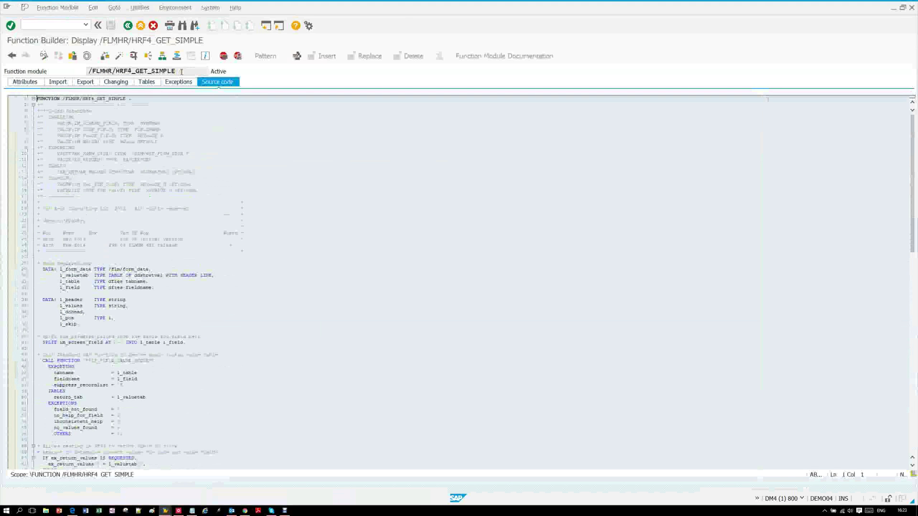
pyautogui.click(134, 56)
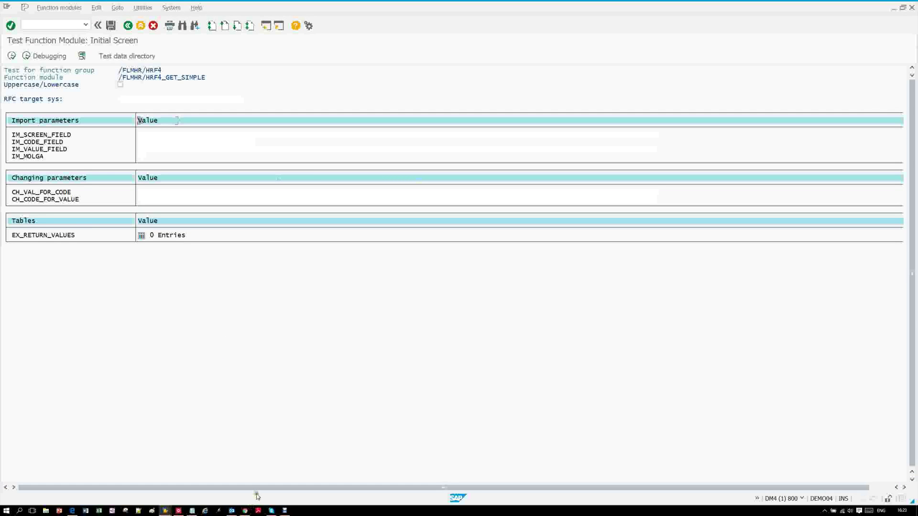
# Switch to the SAP session displaying the customer's sales area data and examine the possible entries for Sales district.
pyautogui.click(165, 510)
pyautogui.click(319, 480)
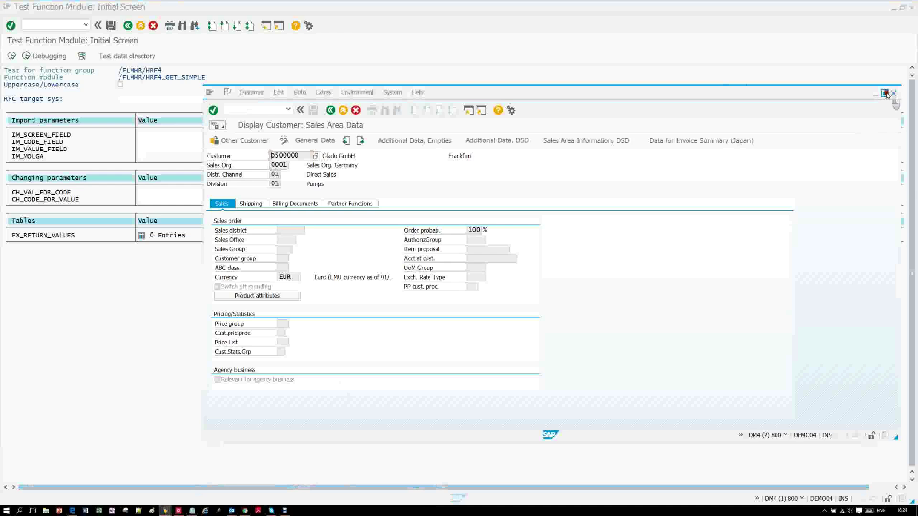
pyautogui.click(884, 93)
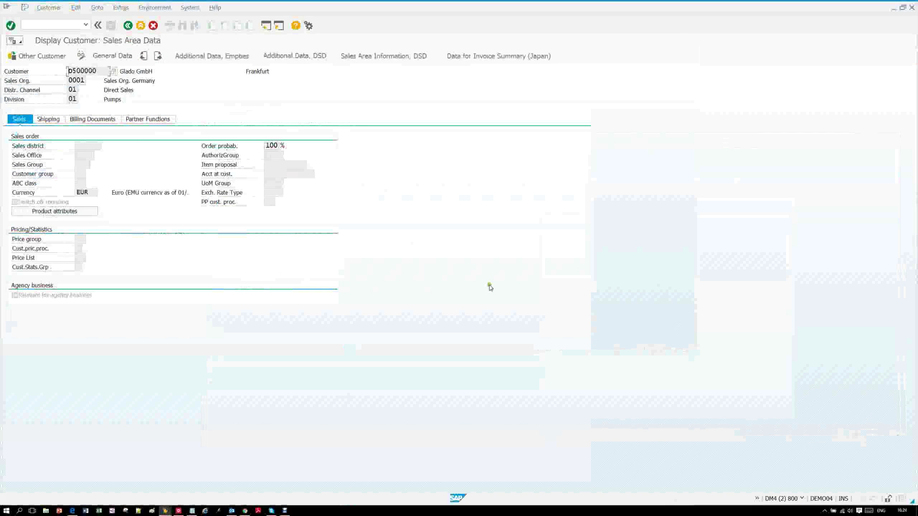
pyautogui.click(94, 146)
pyautogui.click(105, 146)
pyautogui.click(111, 166)
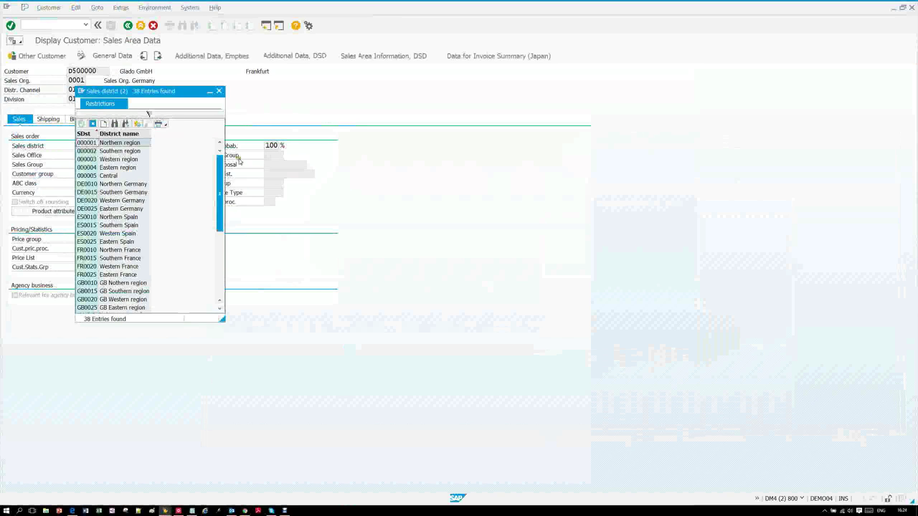
pyautogui.click(218, 91)
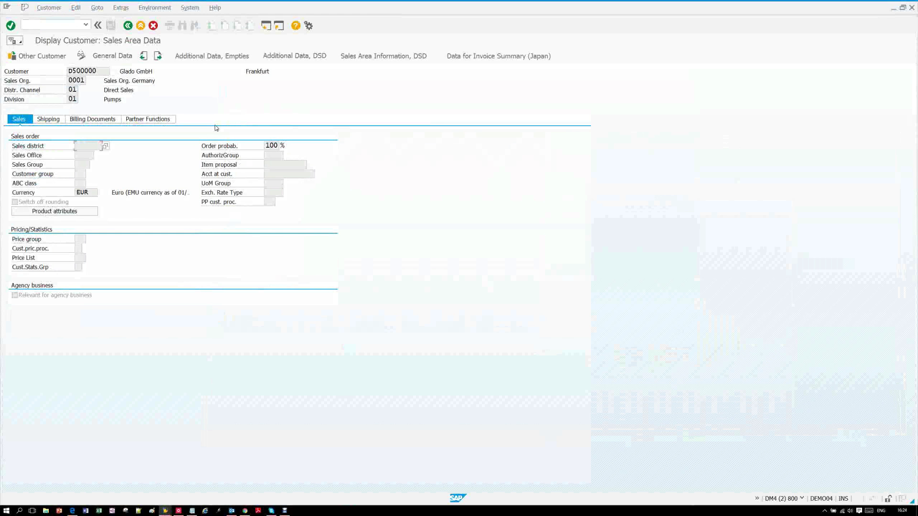
# Copy the screen field name KNVV-BZIRK from the technical information of the Sales district field and close the help windows.
pyautogui.click(133, 148)
pyautogui.press('F1')
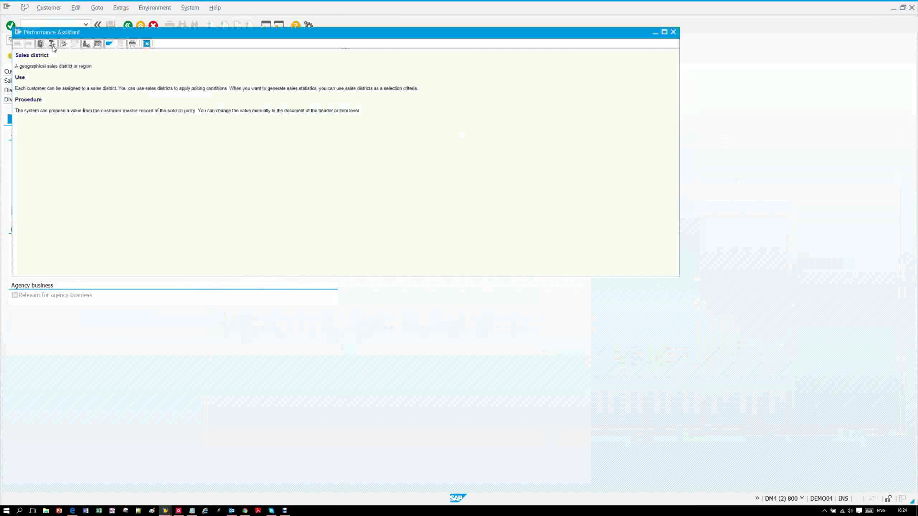
pyautogui.click(53, 44)
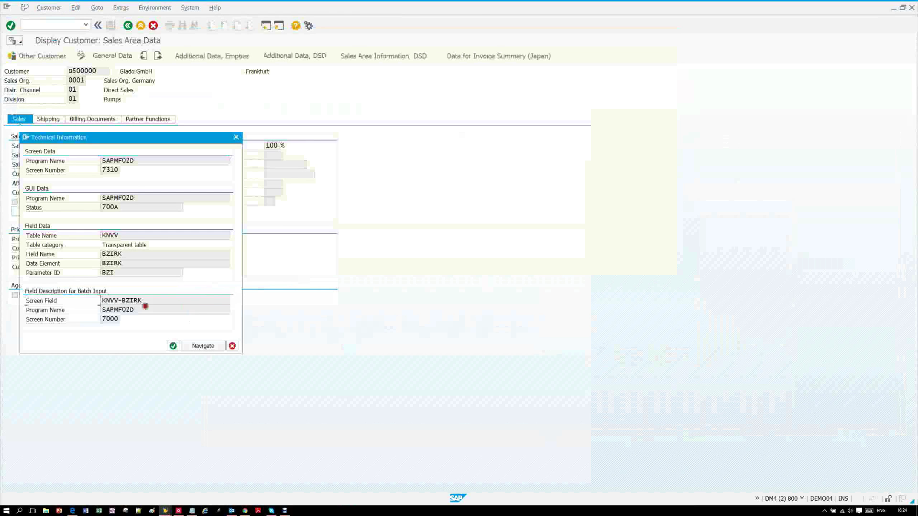
pyautogui.doubleClick(122, 300)
pyautogui.hotkey('ctrl', 'c')
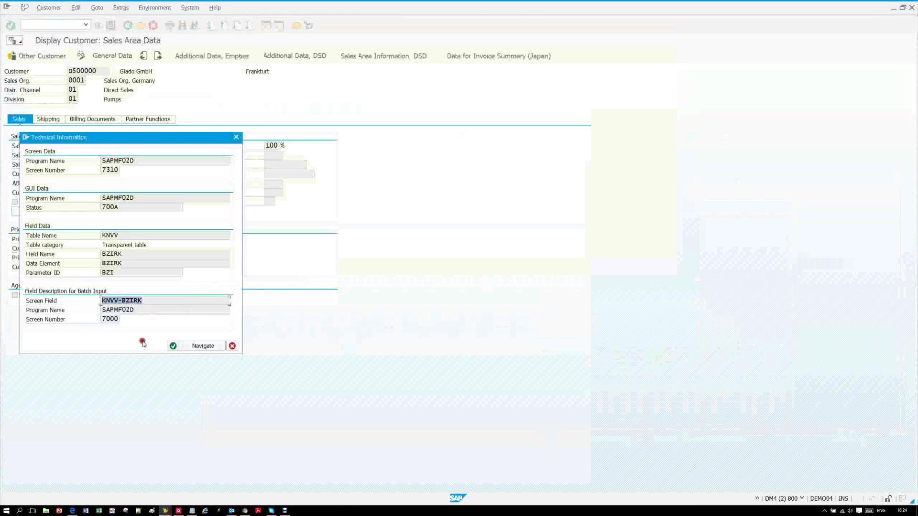
pyautogui.click(149, 345)
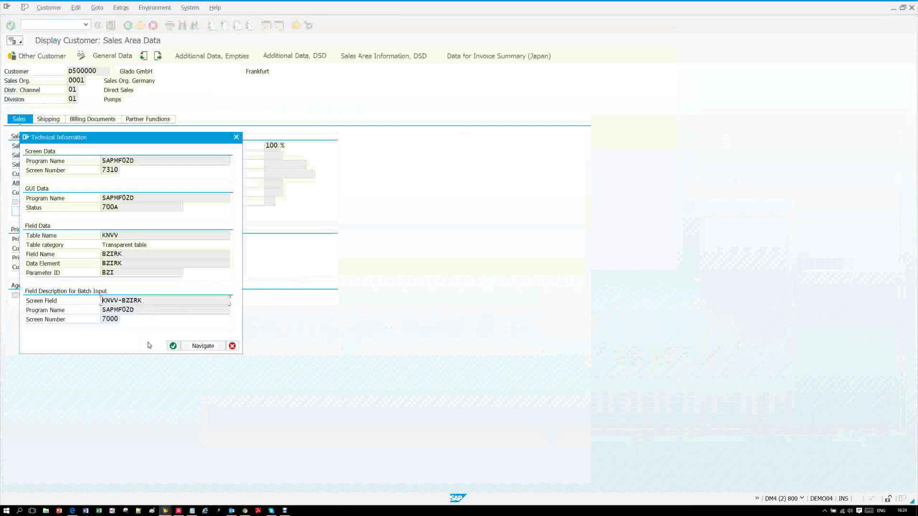
pyautogui.click(247, 84)
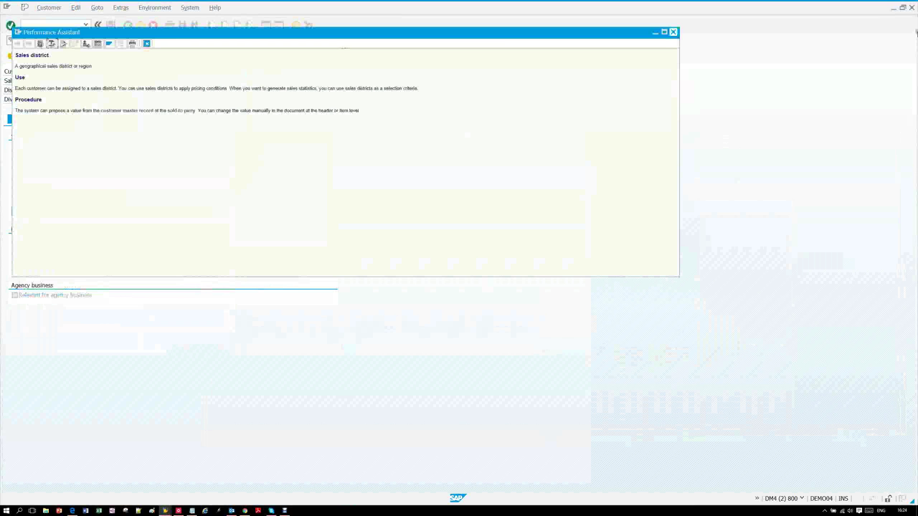
pyautogui.click(673, 32)
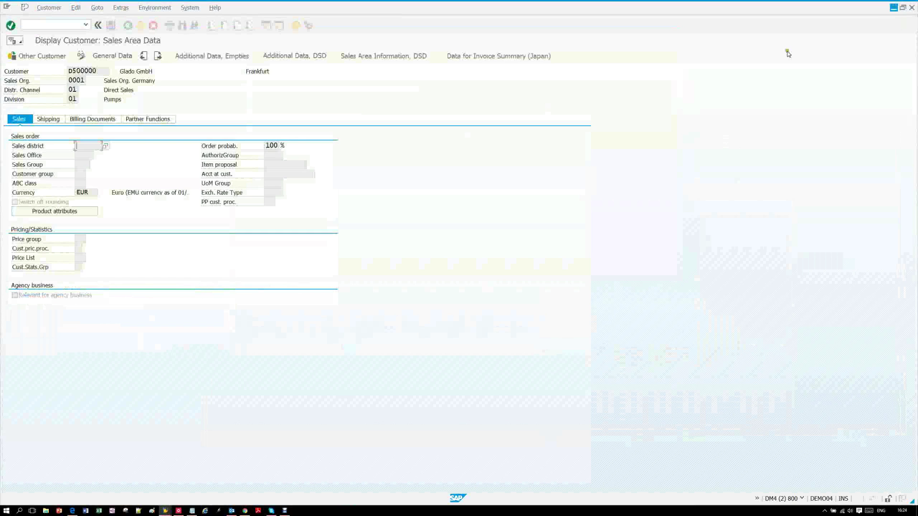
# Test /FLMHR/HRF4_GET_SIMPLE with IM_SCREEN_FIELD set to KNVV-BZIRK, leaving the code and value fields empty.
pyautogui.hotkey('alt', 'Tab')
pyautogui.click(206, 138)
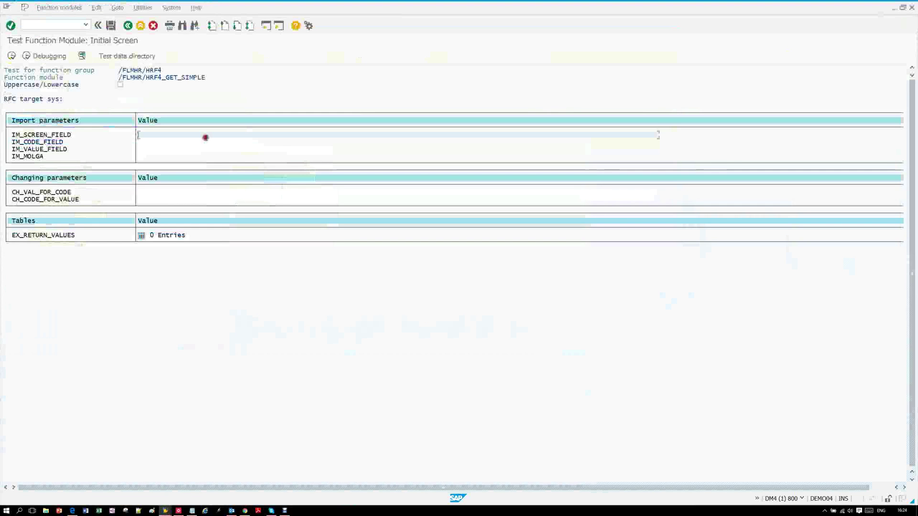
pyautogui.hotkey('ctrl', 'v')
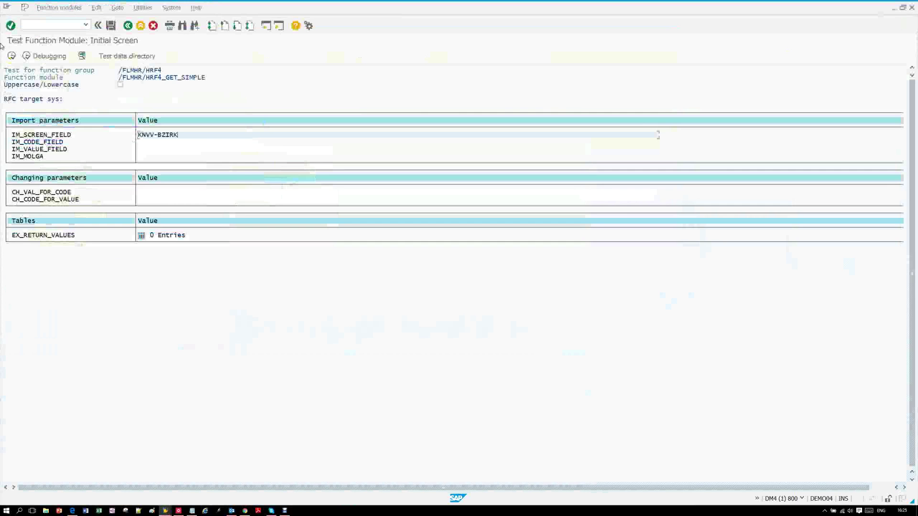
pyautogui.click(13, 57)
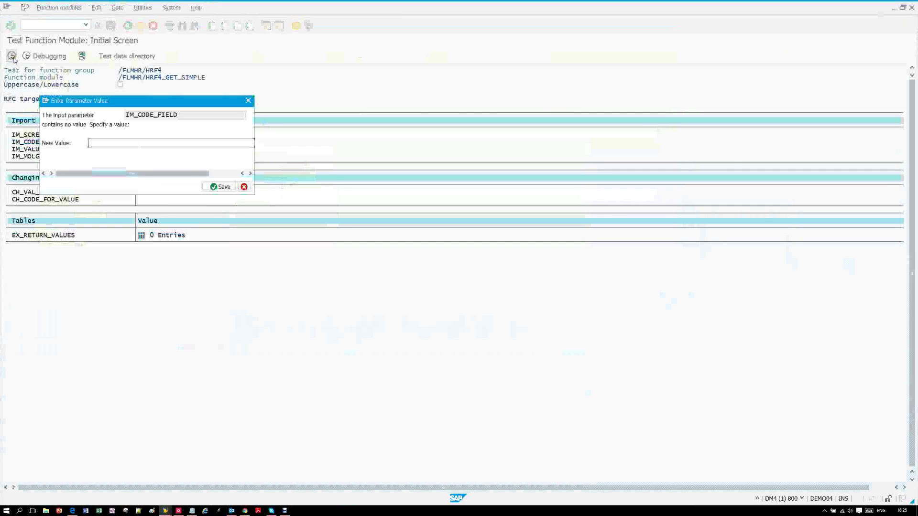
pyautogui.click(212, 187)
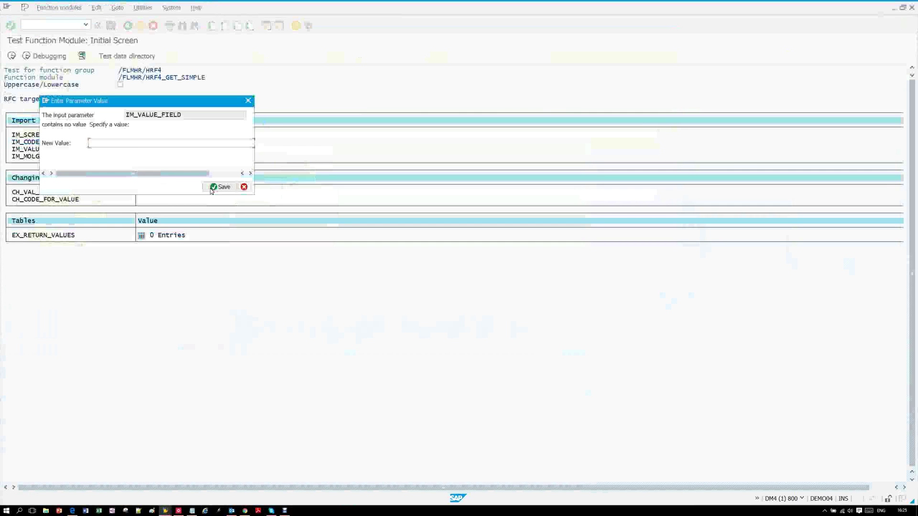
pyautogui.click(211, 187)
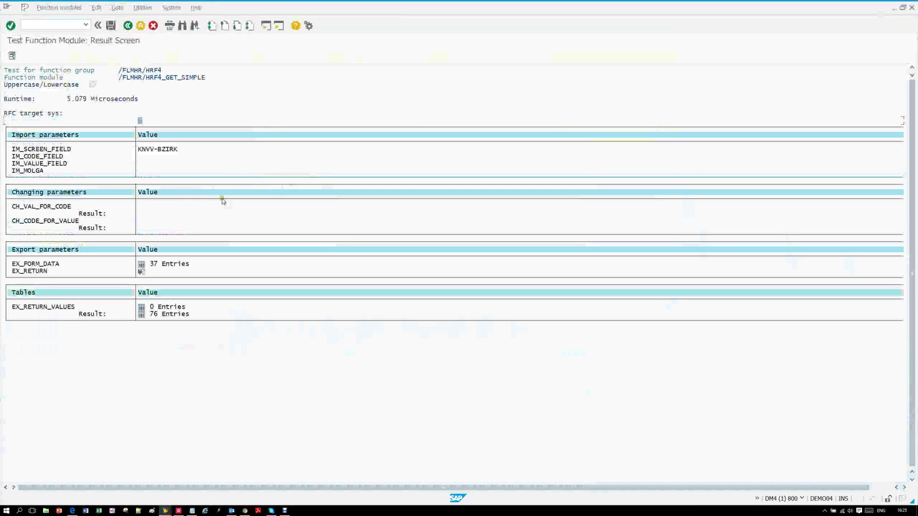
# Examine the field names and values in the EX_RETURN_VALUES result table and return to the initial test screen.
pyautogui.click(143, 315)
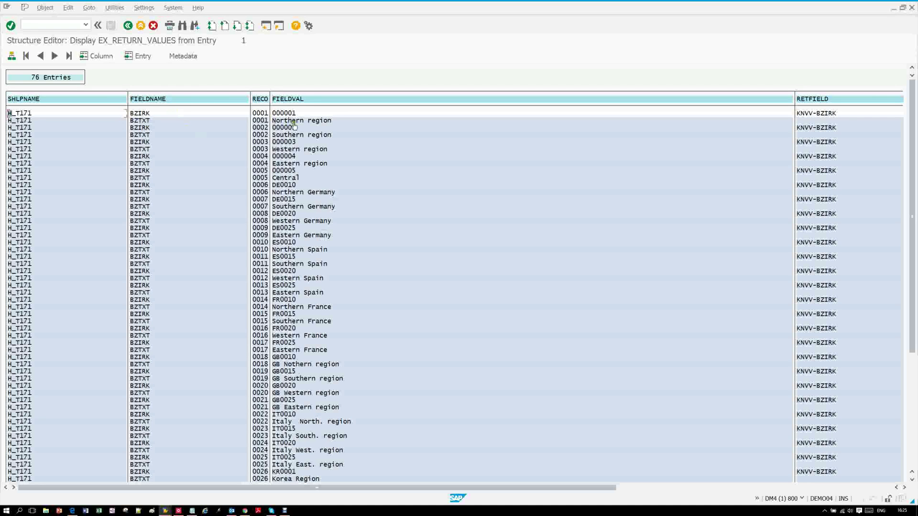
pyautogui.click(127, 26)
pyautogui.click(128, 26)
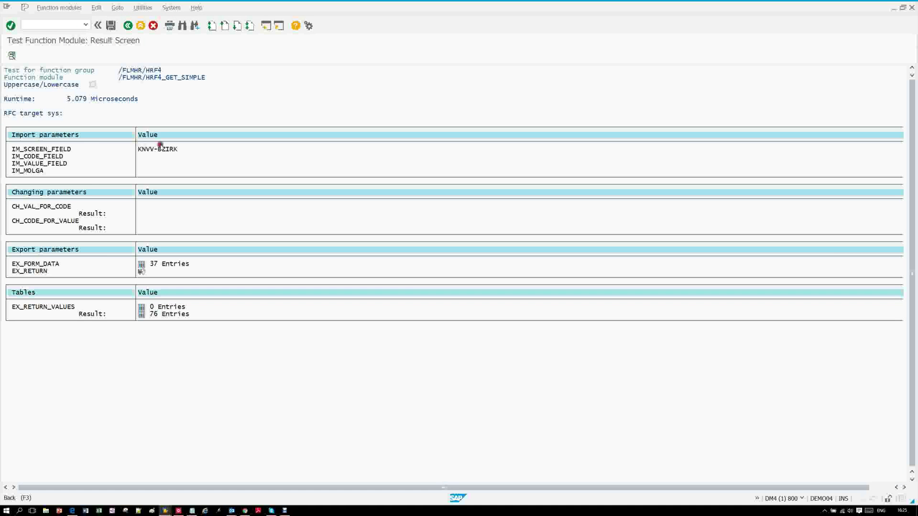
pyautogui.press('F3')
# Rerun the test with IM_CODE_FIELD BZIRK and IM_VALUE_FIELD BZTXT, examine the EX_FORM_DATA entries, and return to the initial test screen.
pyautogui.click(146, 144)
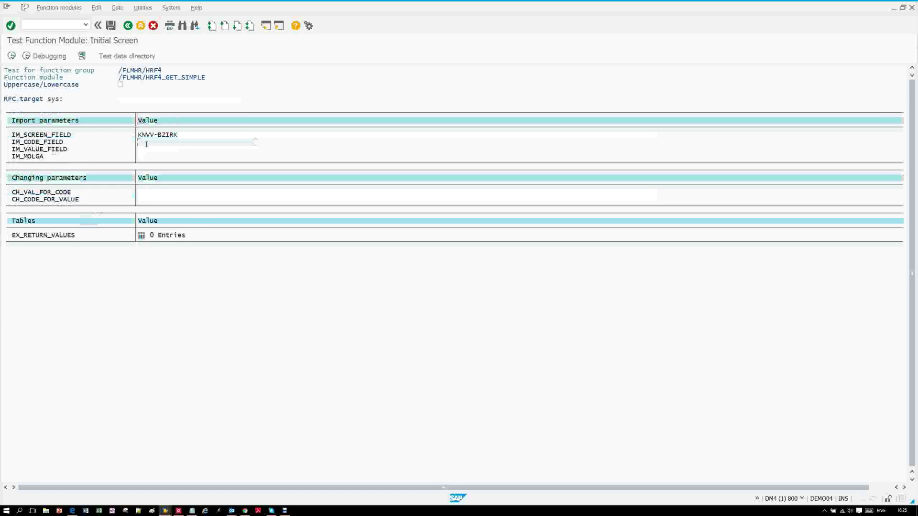
pyautogui.write('bzirk')
pyautogui.press('Tab')
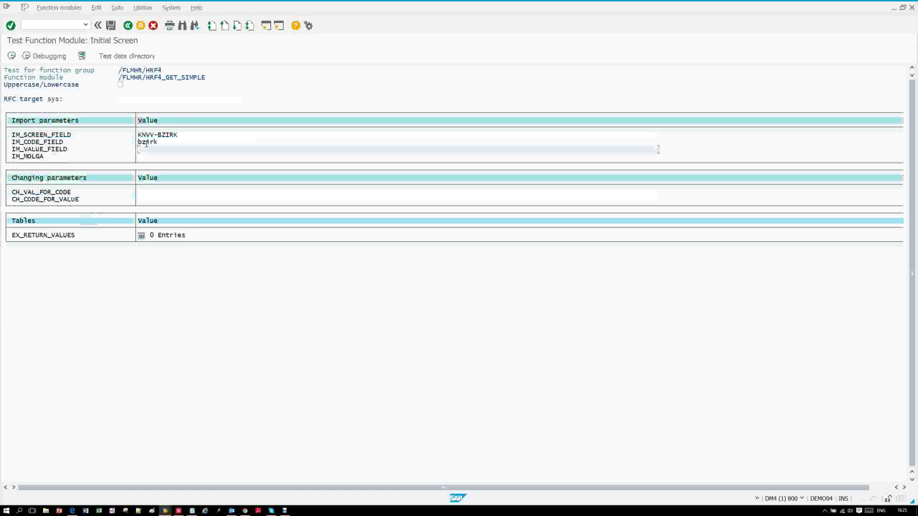
pyautogui.write('bztxt')
pyautogui.click(12, 55)
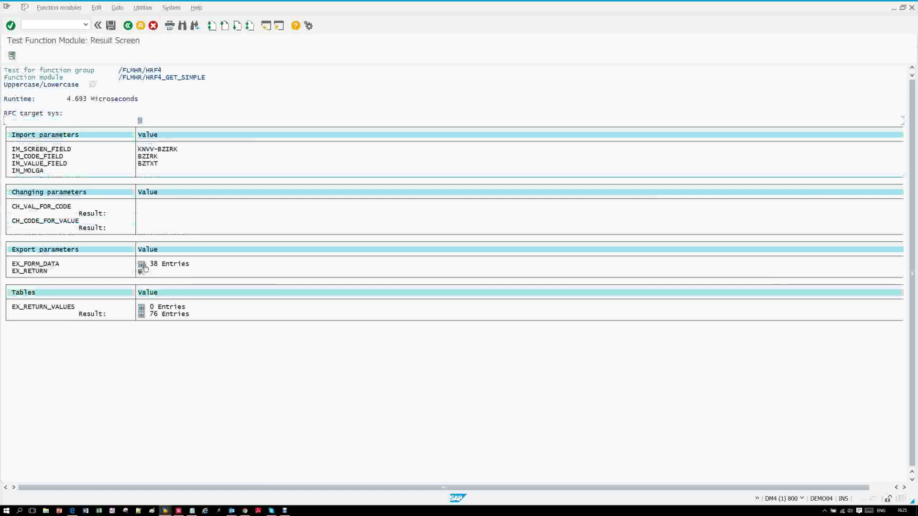
pyautogui.click(142, 264)
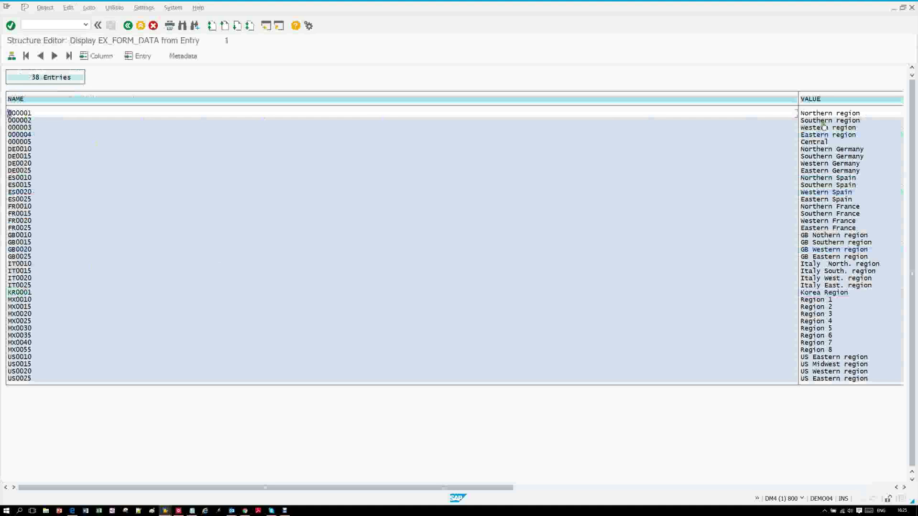
pyautogui.click(127, 27)
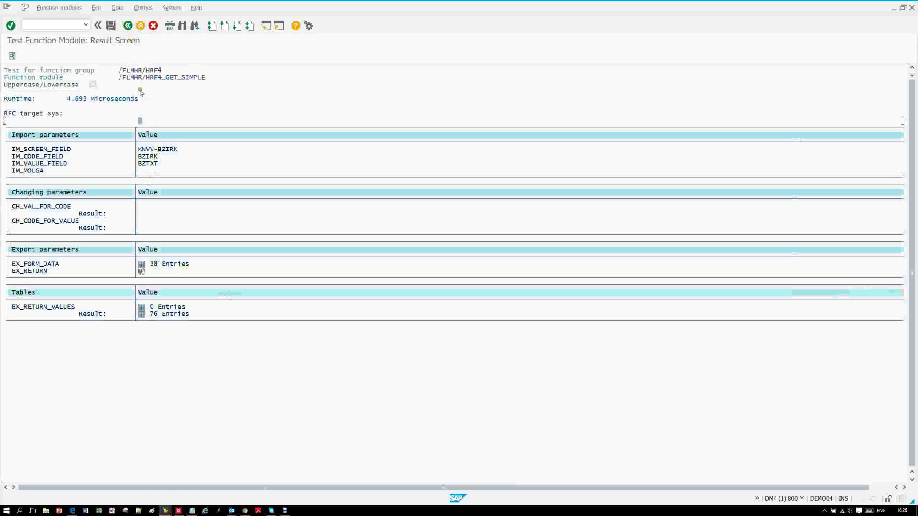
pyautogui.click(128, 25)
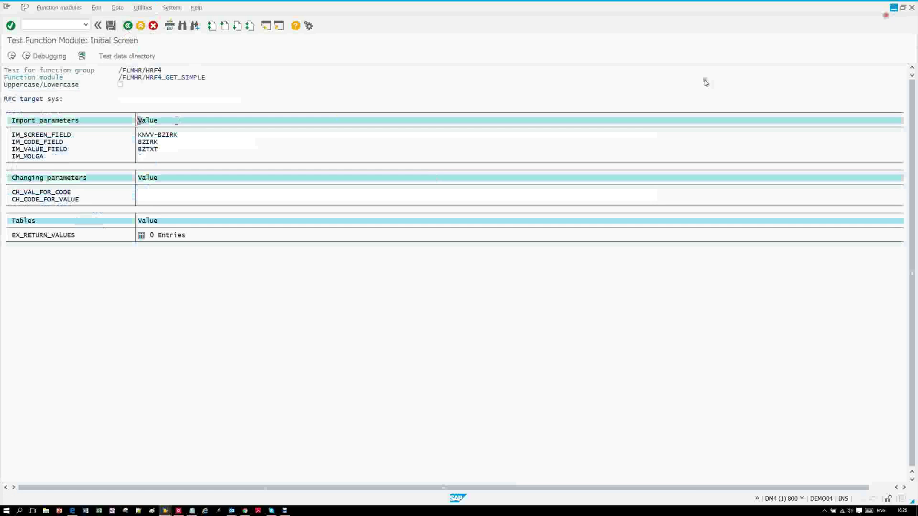
# Switch to the FLM Form Services session and open the CS01 DD_DISTRICT F4 userexit for editing at the empty customer code section.
pyautogui.click(894, 8)
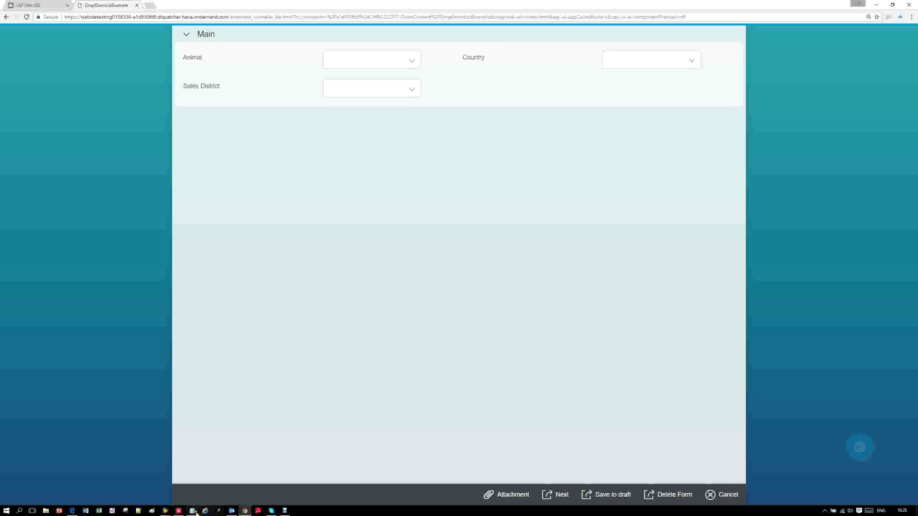
pyautogui.moveTo(164, 513)
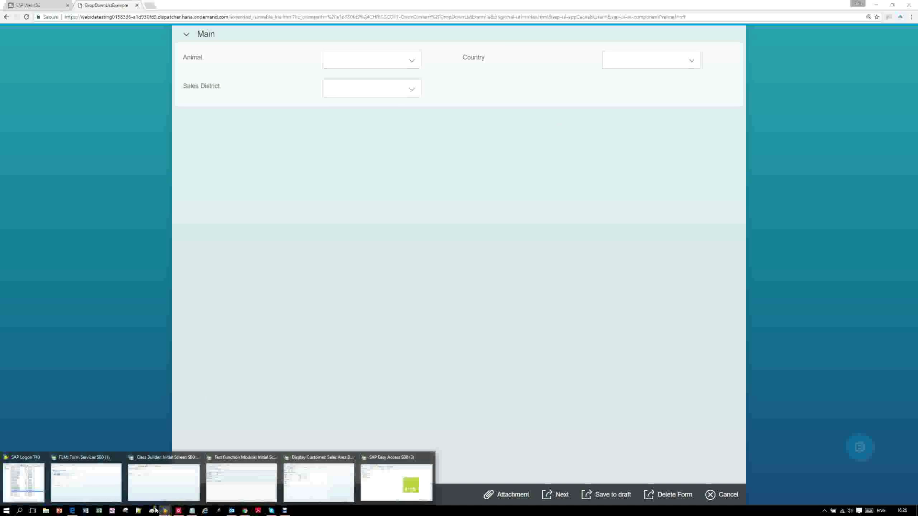
pyautogui.click(94, 493)
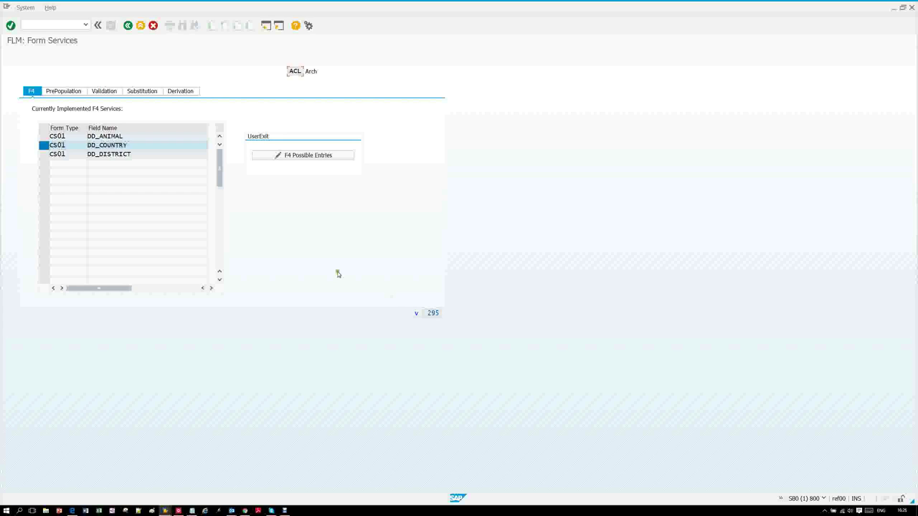
pyautogui.click(54, 154)
pyautogui.click(94, 195)
pyautogui.click(339, 156)
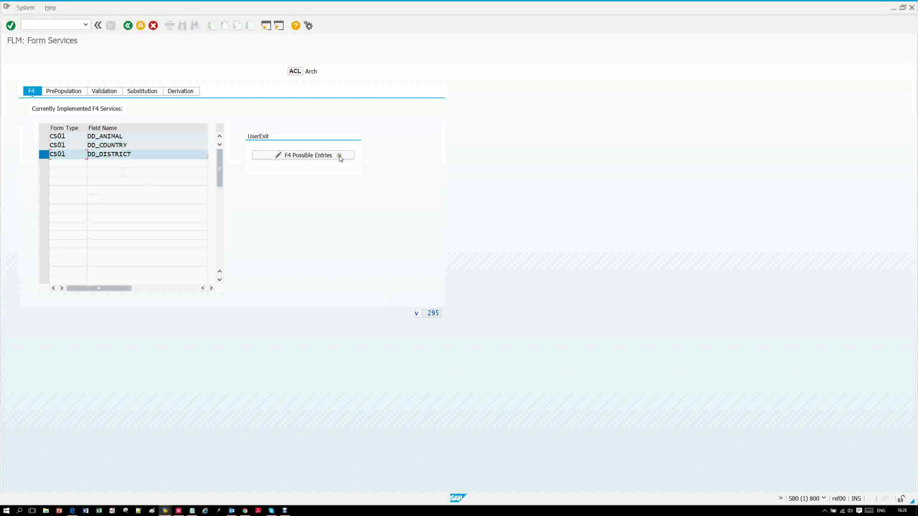
pyautogui.click(354, 219)
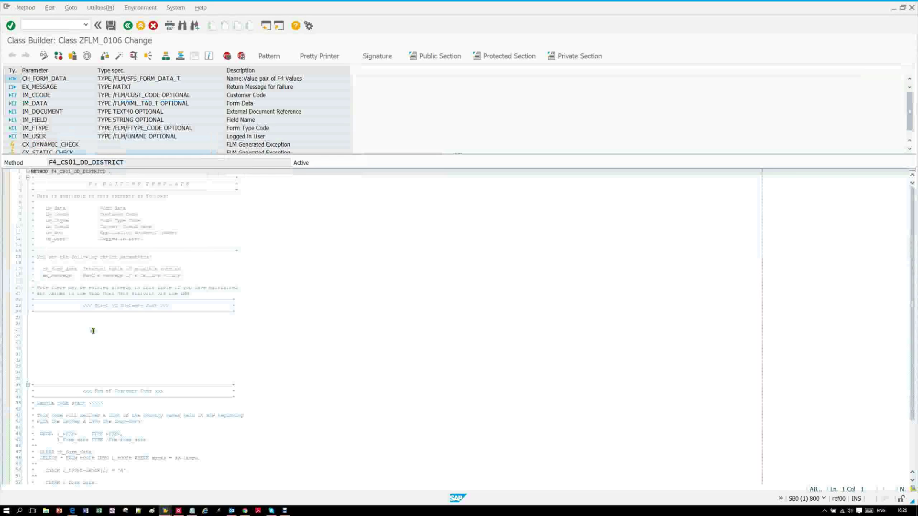
pyautogui.click(61, 324)
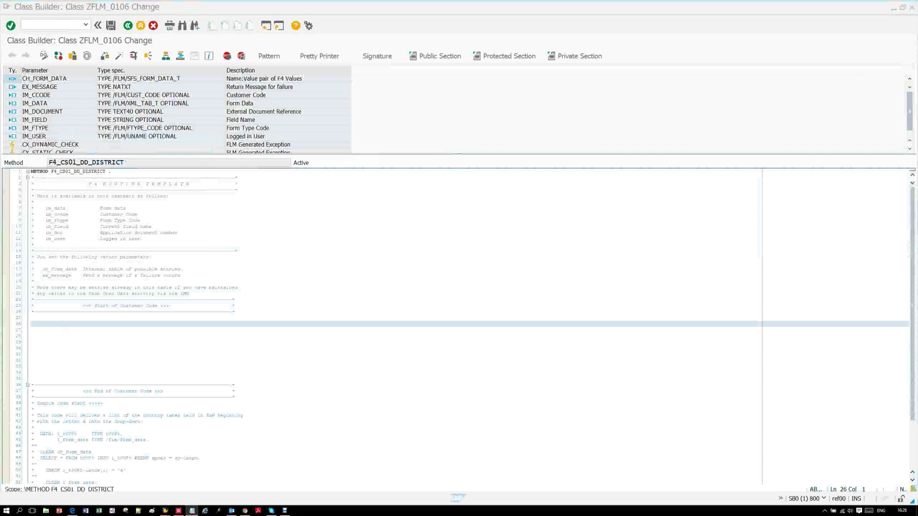
pyautogui.click(31, 326)
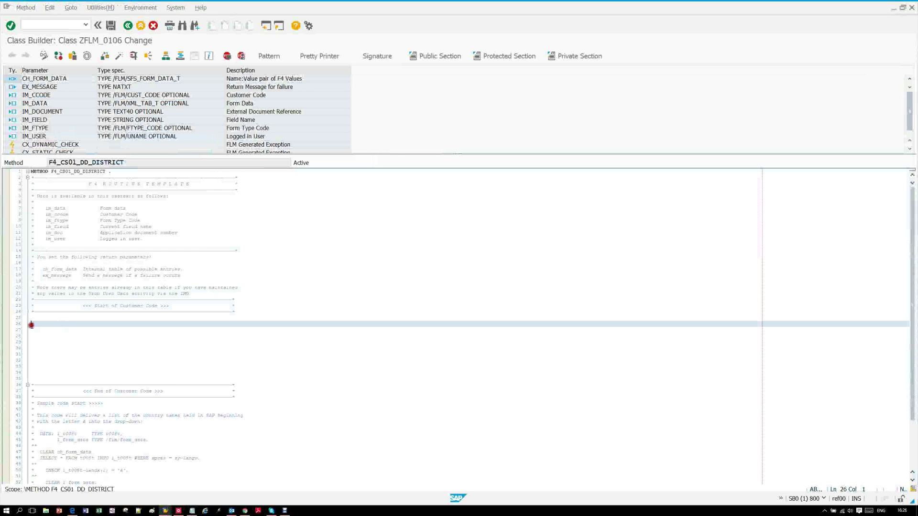
# Add a call to /FLMHR/HRF4_GET_SIMPLE at destination DM4CLNT800 with screen field KNVV-BZIRK, code BZIRK, value BZTXT, returning ex_form_data into ch_form_data, and pretty-print the code.
pyautogui.write("CALL FUNCTION '/FLMHR/HRF4_GET_SIMPLE' destination 'DM4CLNT800'         EXPORTING           im_screen_field = 'KNVV-BZIRK'           im_code_field   = 'BZIRK'           im_value_field  = 'BZTXT'         IMPORTING           ex_form_data    = ch_form_data.")
pyautogui.moveTo(77, 381); pyautogui.dragTo(40, 412)
pyautogui.press('Delete')
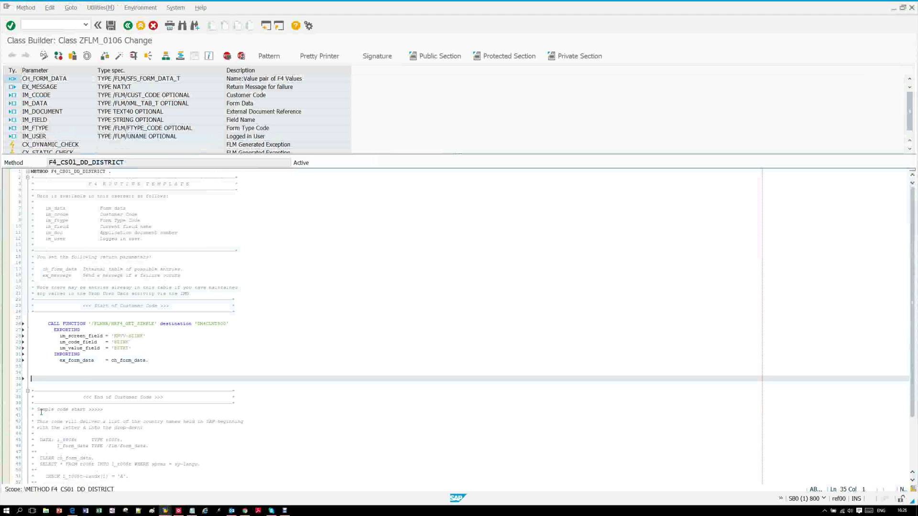
pyautogui.press('BackSpace')
pyautogui.press('BackSpace')
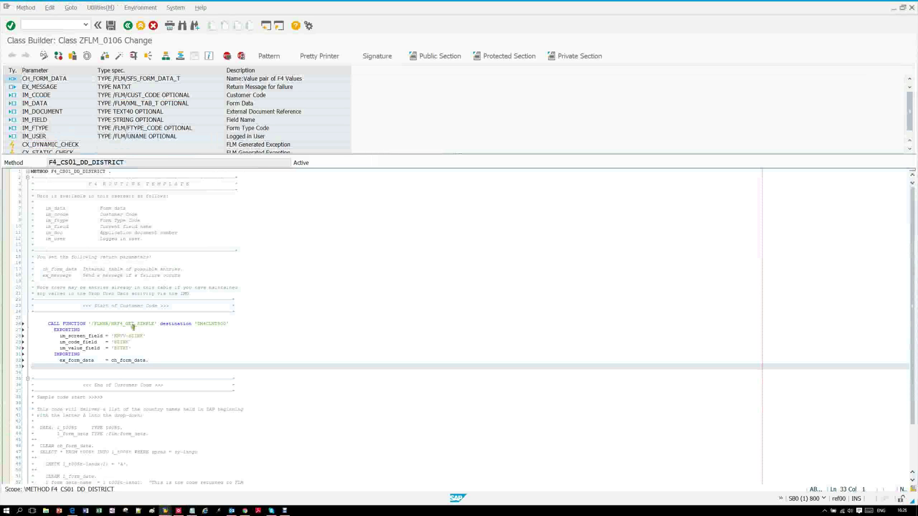
pyautogui.click(325, 60)
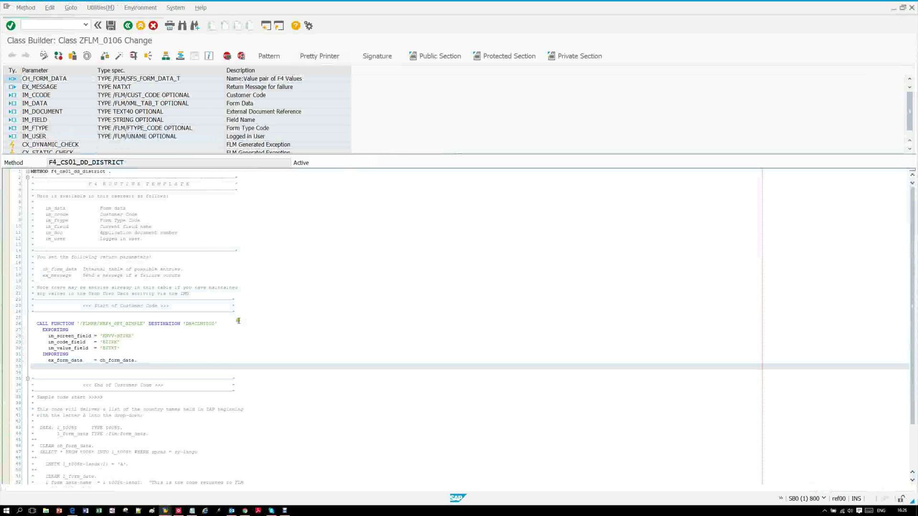
# Review the screen and code field parameters in the function call and activate the F4_CS01_DD_DISTRICT method.
pyautogui.click(141, 335)
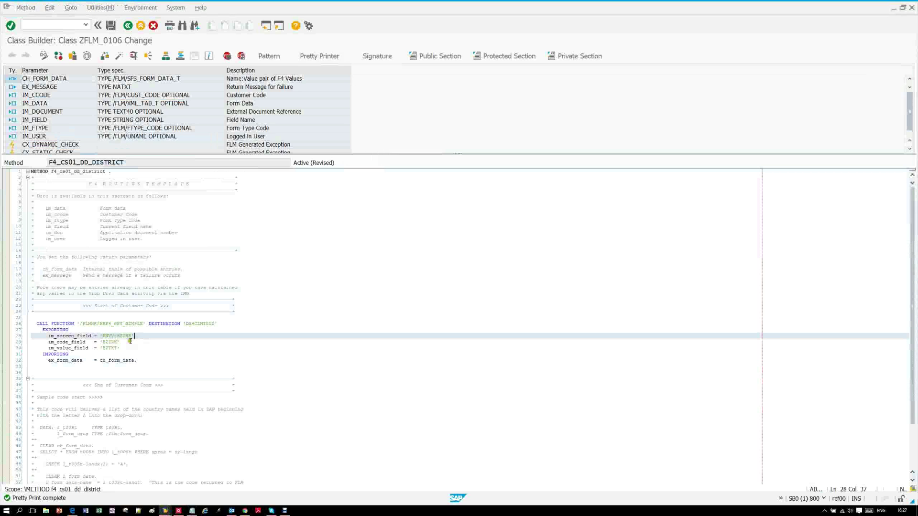
pyautogui.click(130, 340)
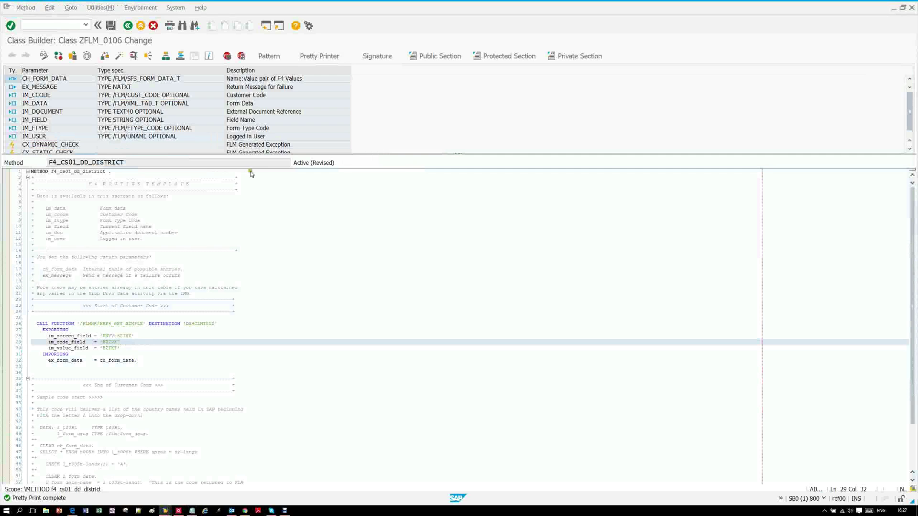
pyautogui.click(120, 58)
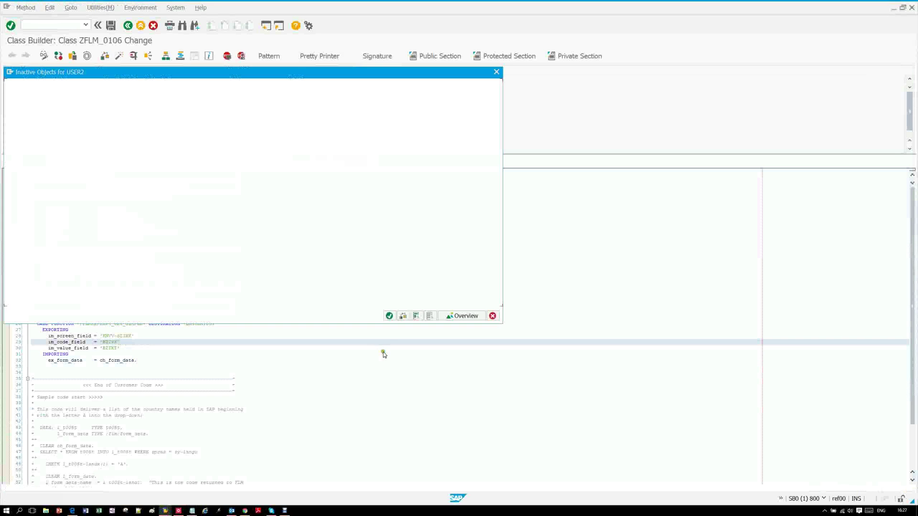
pyautogui.click(390, 315)
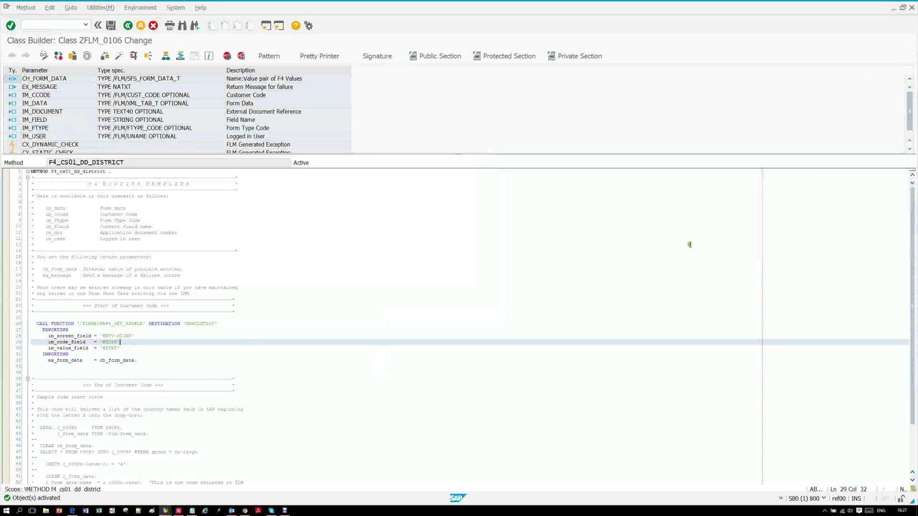
# Switch to the DropDownListExample form preview in the browser and reload it.
pyautogui.click(890, 10)
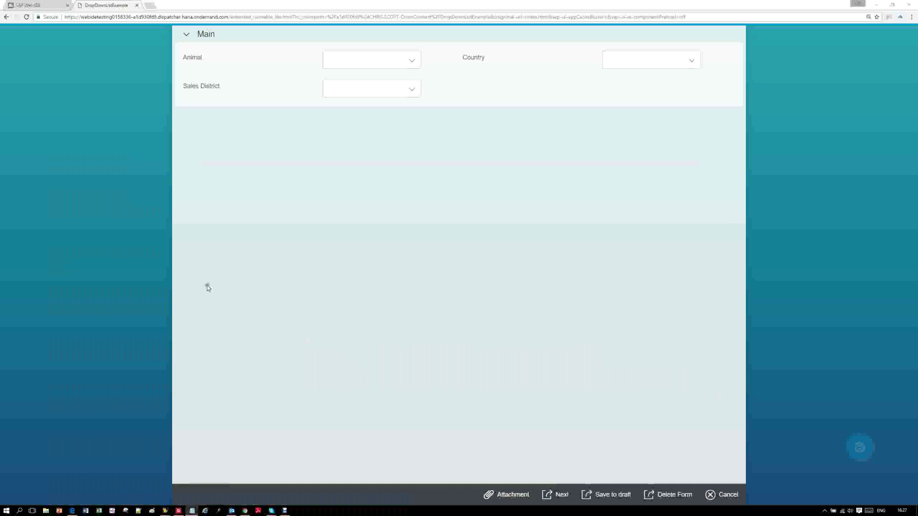
pyautogui.click(328, 246)
pyautogui.press('F5')
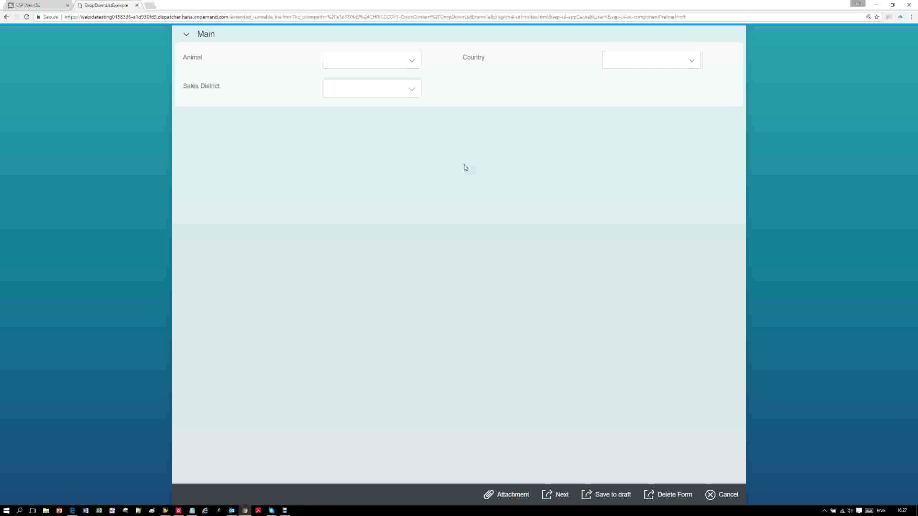
# Test the three drop-down lists by choosing Snake for Animal, Dutch Antilles for Country and Eastern region for Sales District.
pyautogui.click(411, 63)
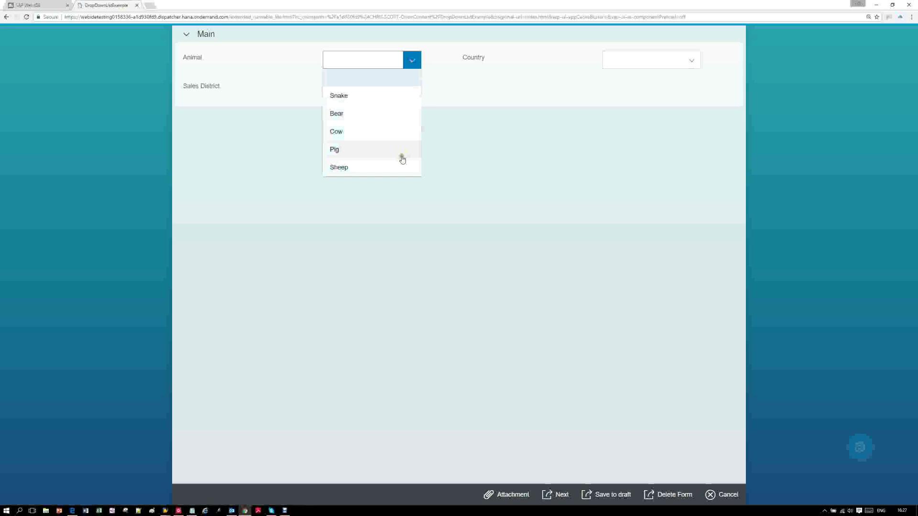
pyautogui.click(348, 102)
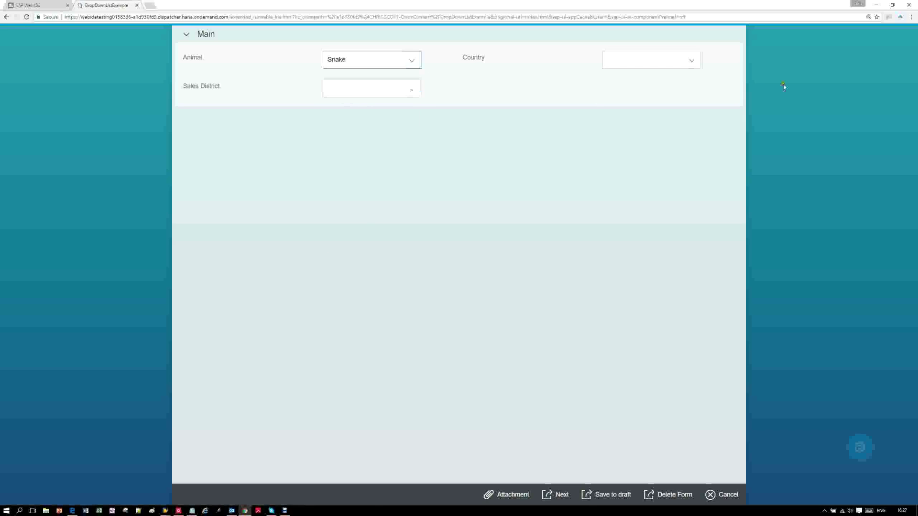
pyautogui.click(690, 62)
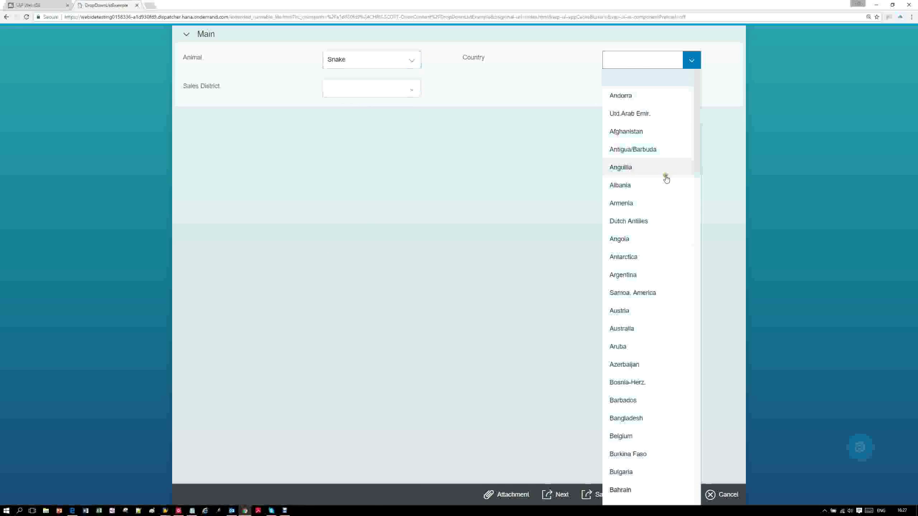
pyautogui.click(658, 219)
pyautogui.click(414, 91)
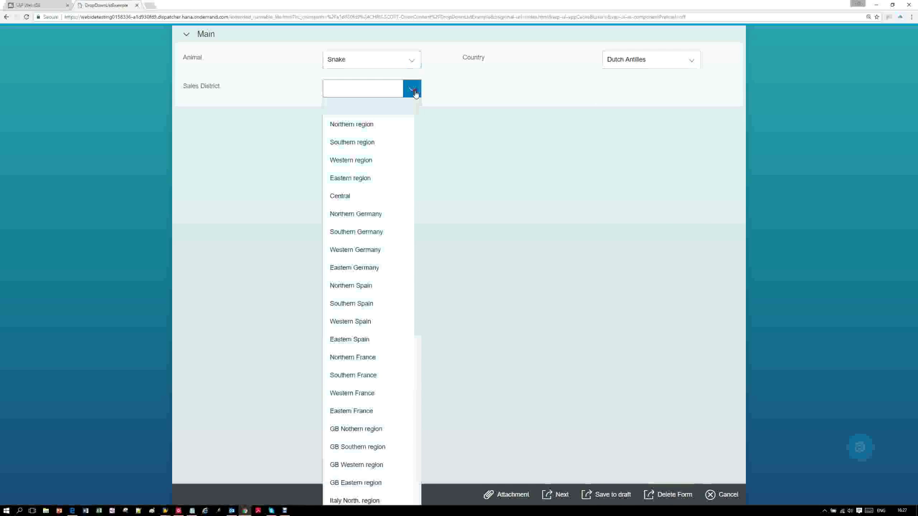
pyautogui.click(387, 182)
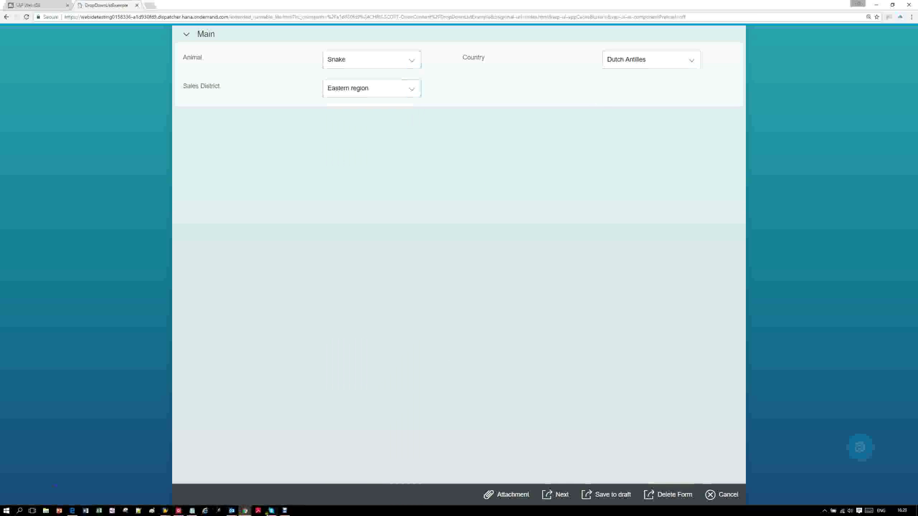
pyautogui.click(284, 510)
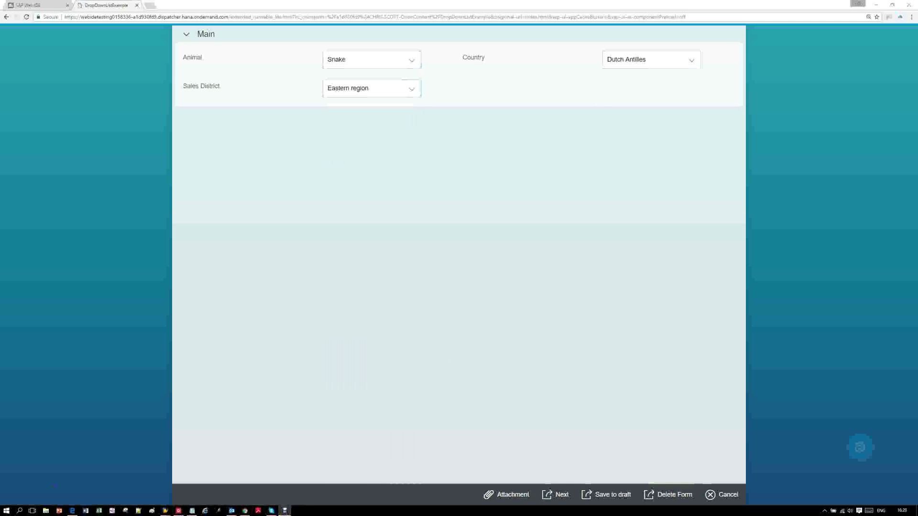